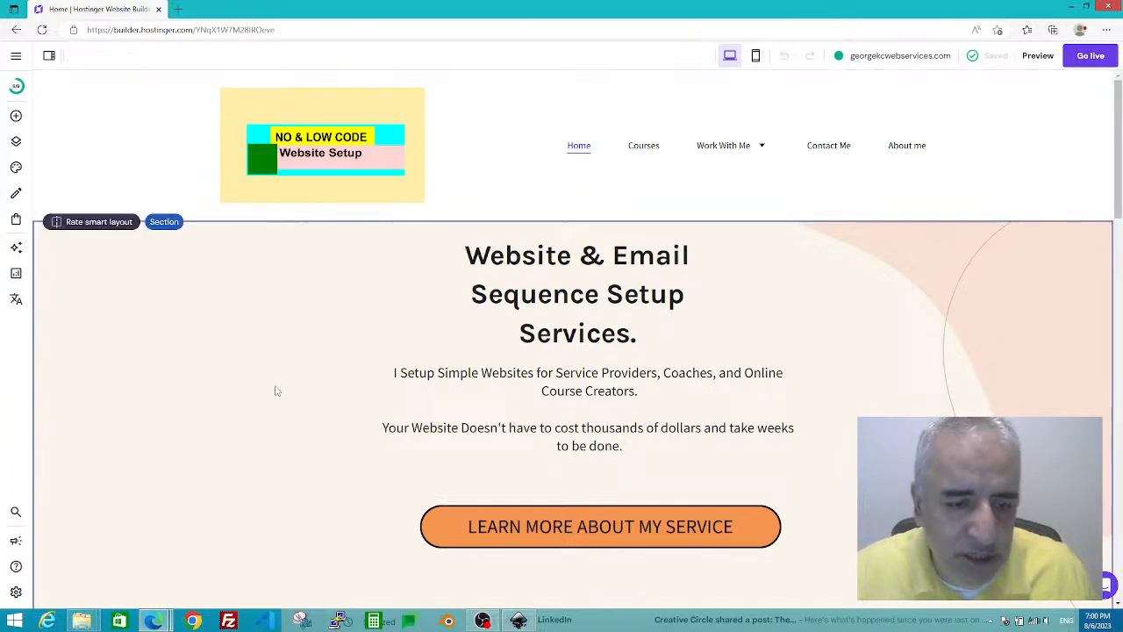
Step: Review the Home page from header to contact form and check the site menu's design and management options
{"action": "scroll", "coordinate": [255, 421], "scroll_direction": "down", "scroll_amount": 5}
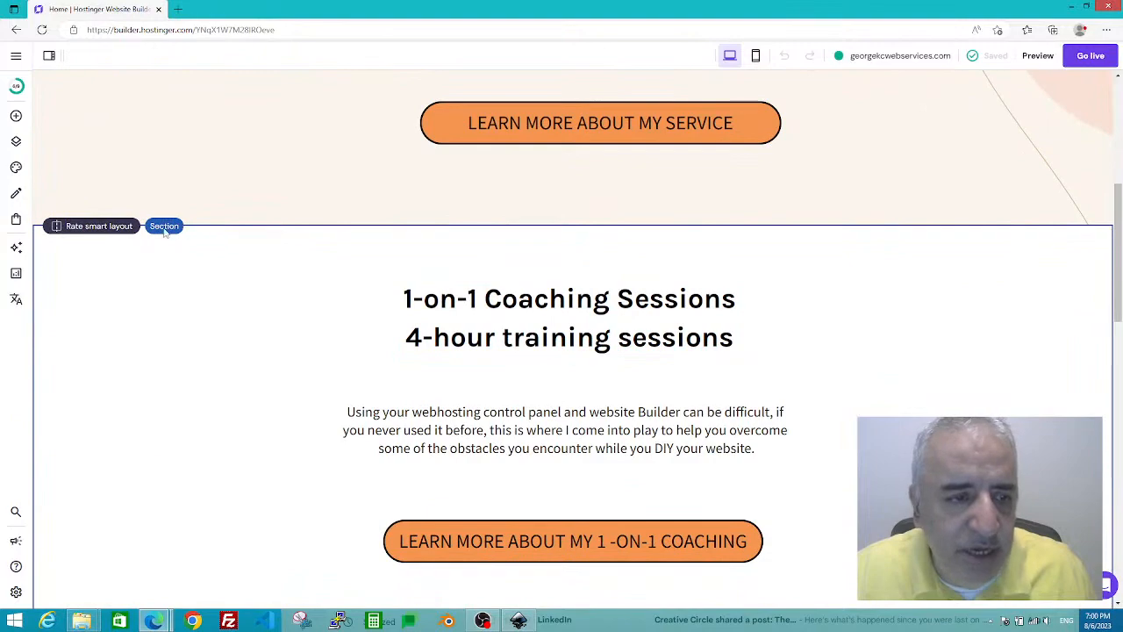
{"action": "scroll", "coordinate": [150, 386], "scroll_direction": "down", "scroll_amount": 8}
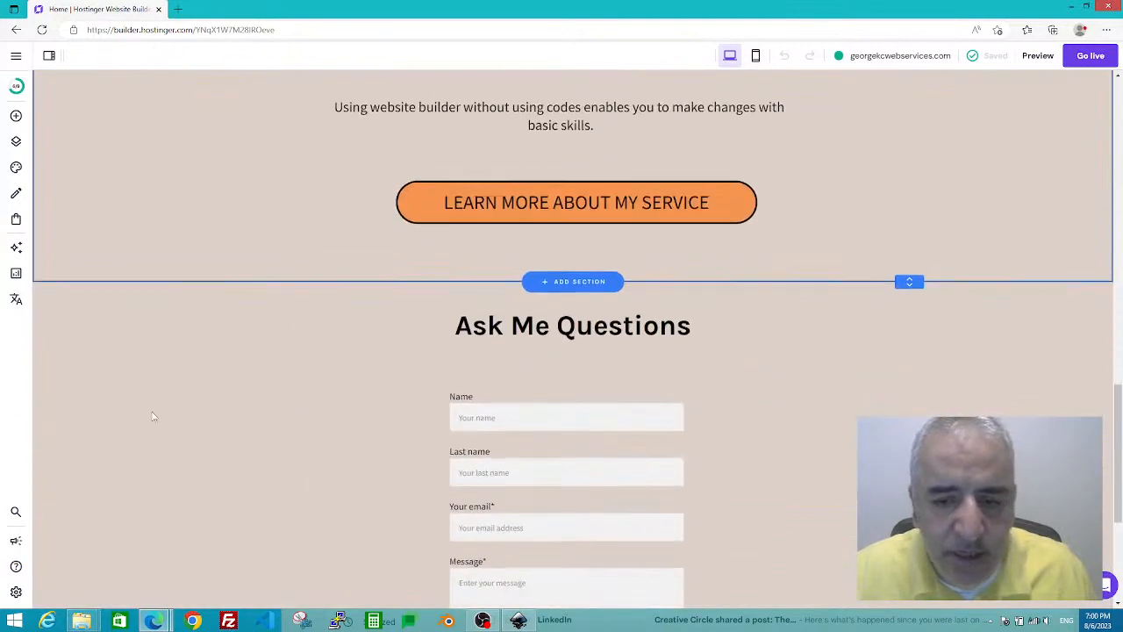
{"action": "scroll", "coordinate": [153, 416], "scroll_direction": "up", "scroll_amount": 12}
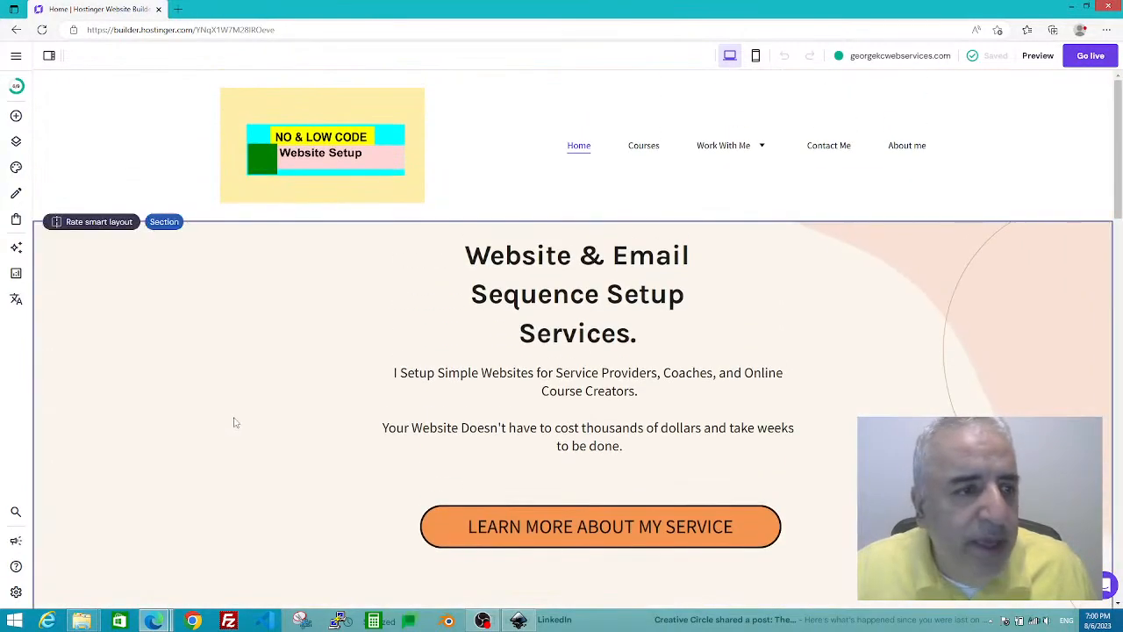
{"action": "left_click", "coordinate": [17, 57]}
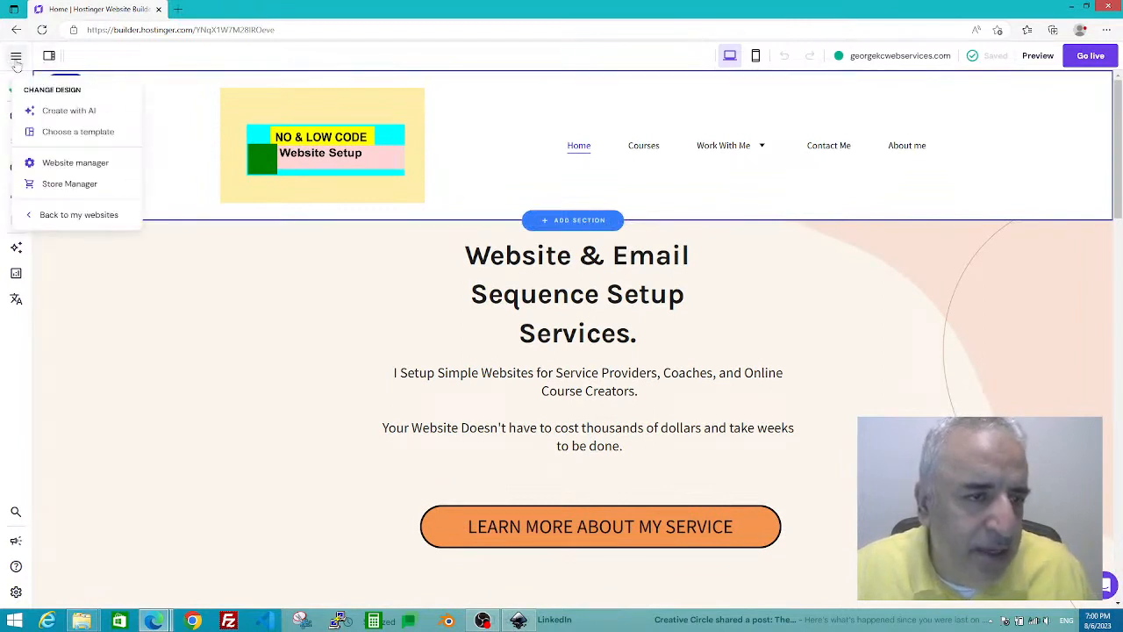
{"action": "left_click", "coordinate": [18, 59]}
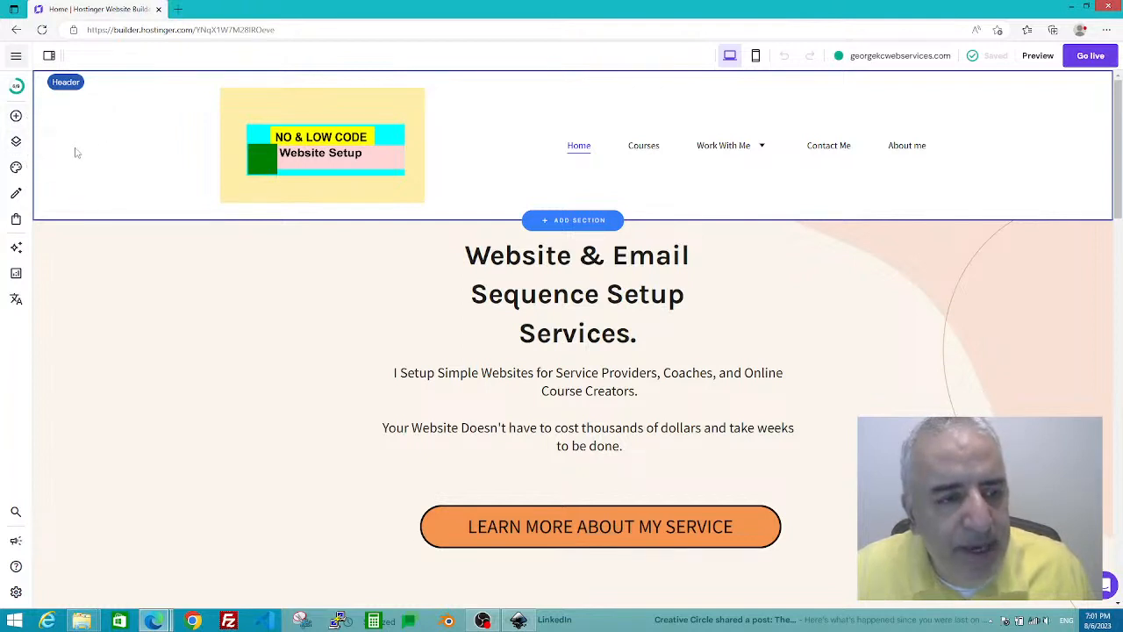
Step: Review the website's pages and navigation list and its website style settings
{"action": "left_click", "coordinate": [15, 143]}
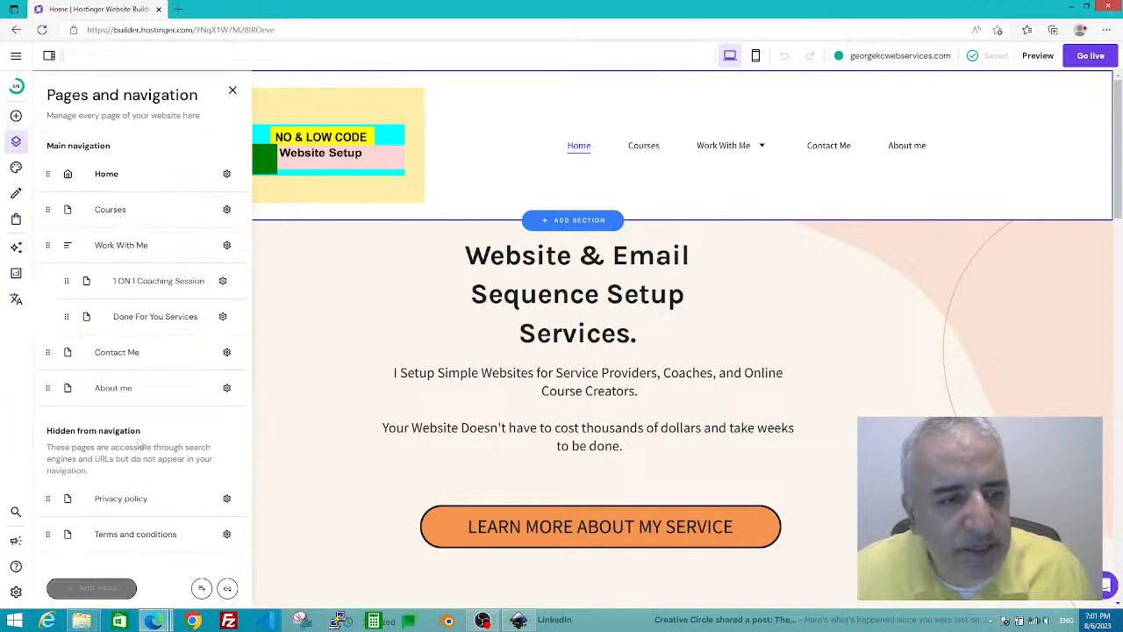
{"action": "left_click", "coordinate": [16, 145]}
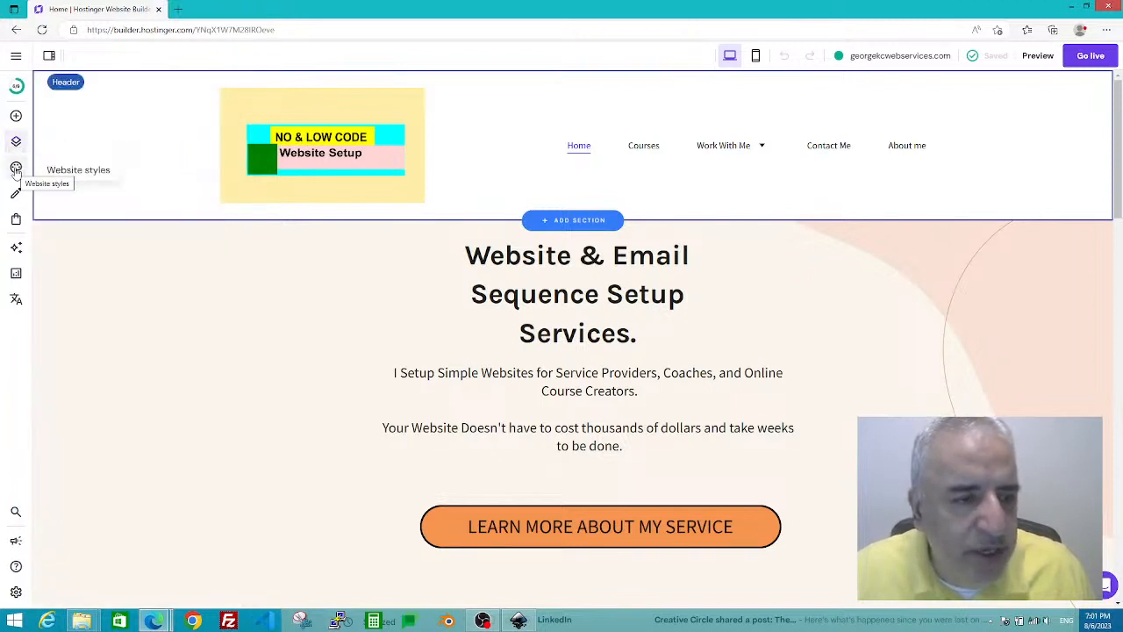
{"action": "left_click", "coordinate": [15, 168]}
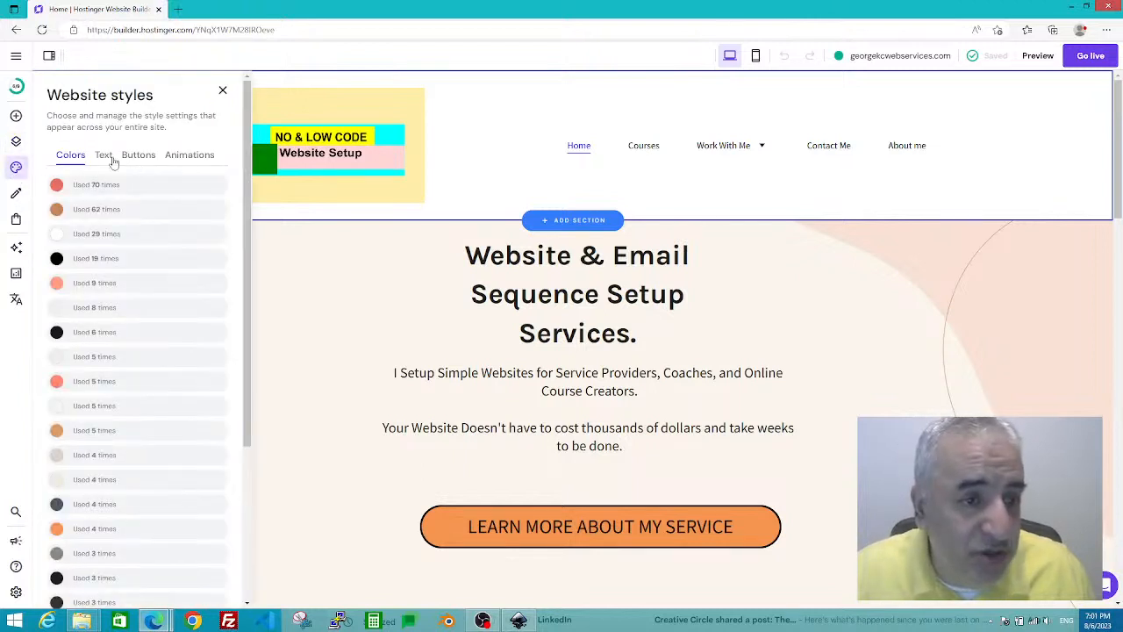
{"action": "left_click", "coordinate": [16, 168]}
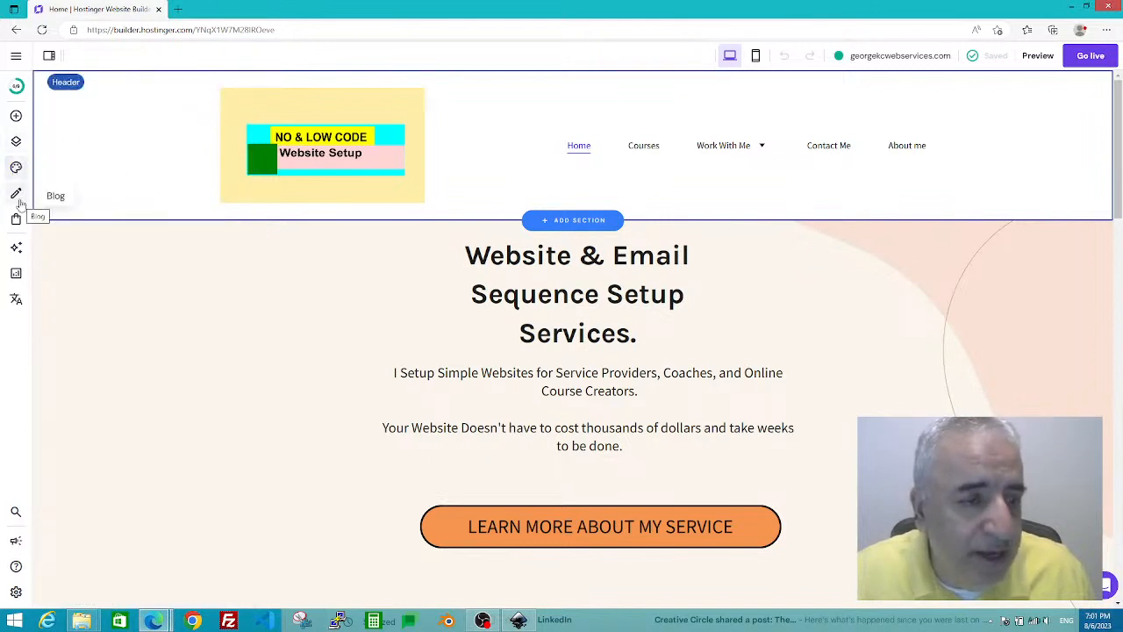
Step: Examine the elements that can be added to the page, from Text and Button through to Embed code
{"action": "left_click", "coordinate": [16, 119]}
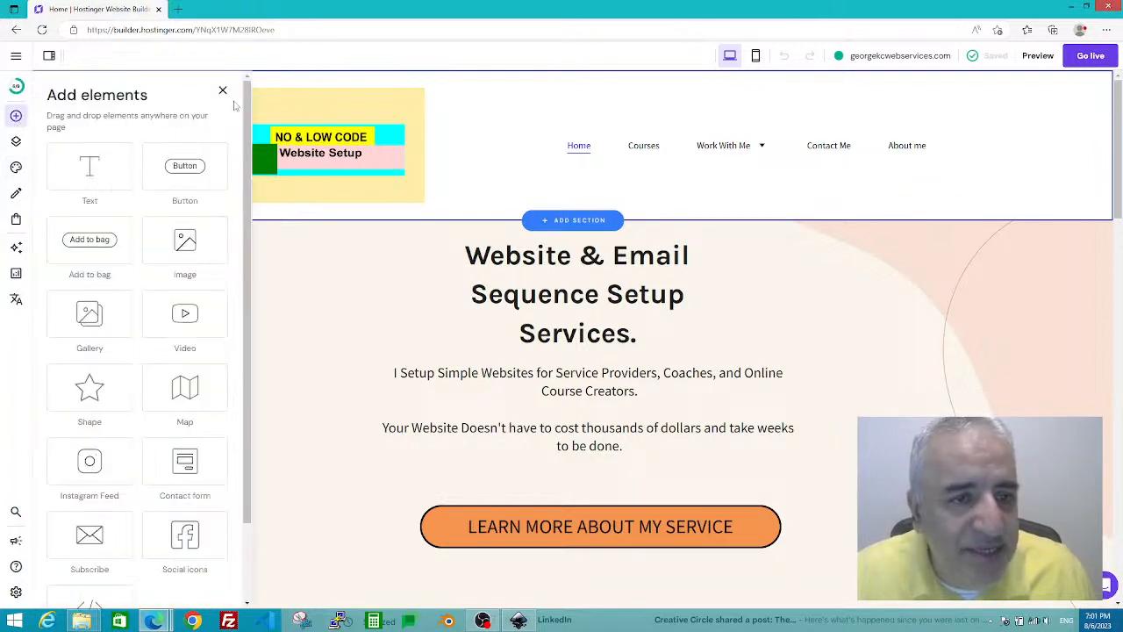
{"action": "mouse_move", "coordinate": [248, 101]}
{"action": "left_mouse_down"}
{"action": "mouse_move", "coordinate": [268, 268]}
{"action": "mouse_move", "coordinate": [255, 79]}
{"action": "left_mouse_up"}
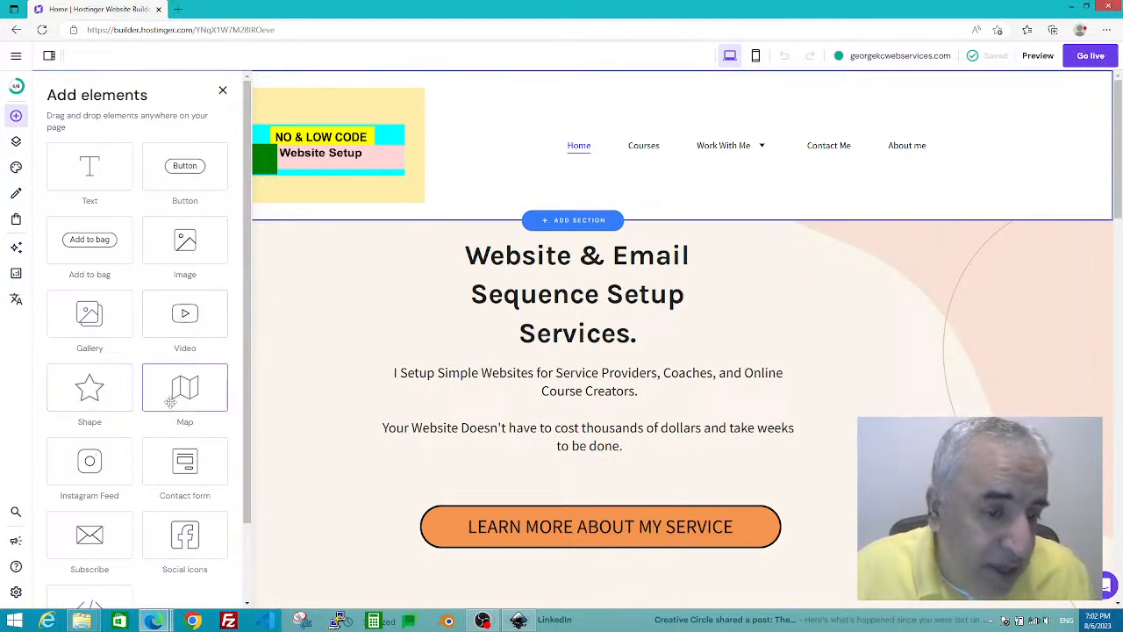
{"action": "scroll", "coordinate": [140, 438], "scroll_direction": "down", "scroll_amount": 1}
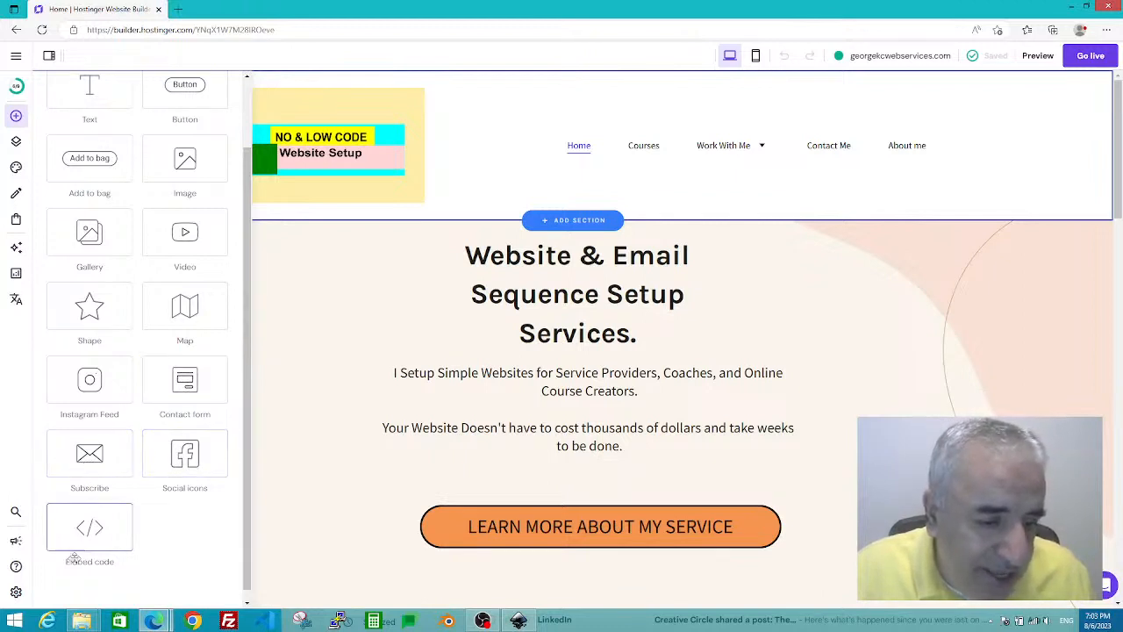
{"action": "scroll", "coordinate": [250, 553], "scroll_direction": "down", "scroll_amount": 1}
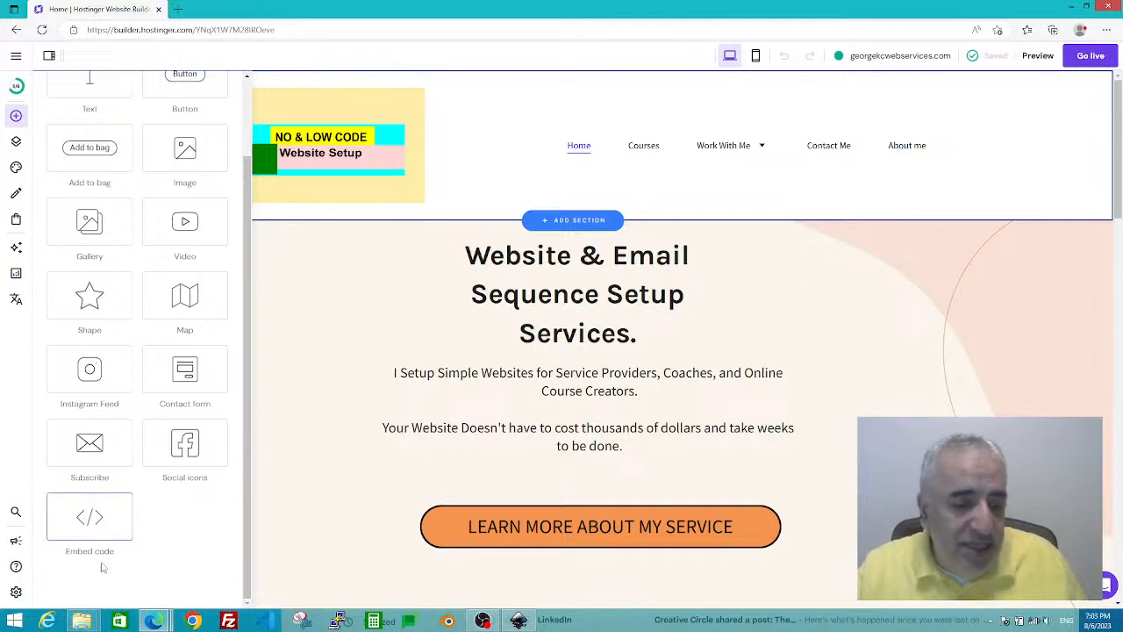
{"action": "scroll", "coordinate": [110, 545], "scroll_direction": "up", "scroll_amount": 1}
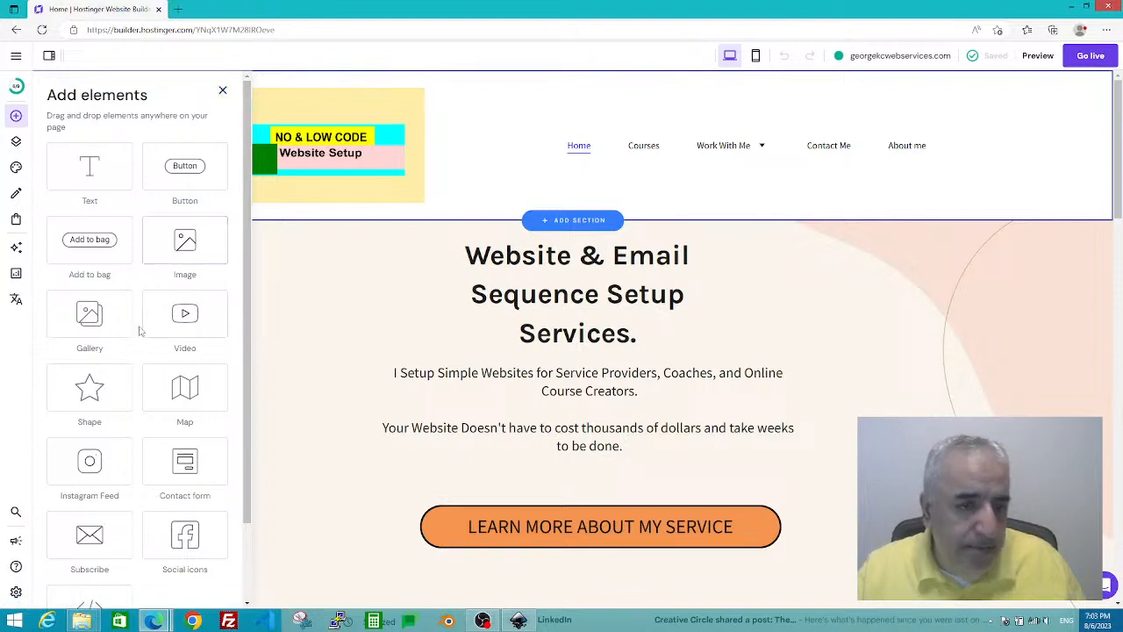
{"action": "scroll", "coordinate": [136, 432], "scroll_direction": "down", "scroll_amount": 2}
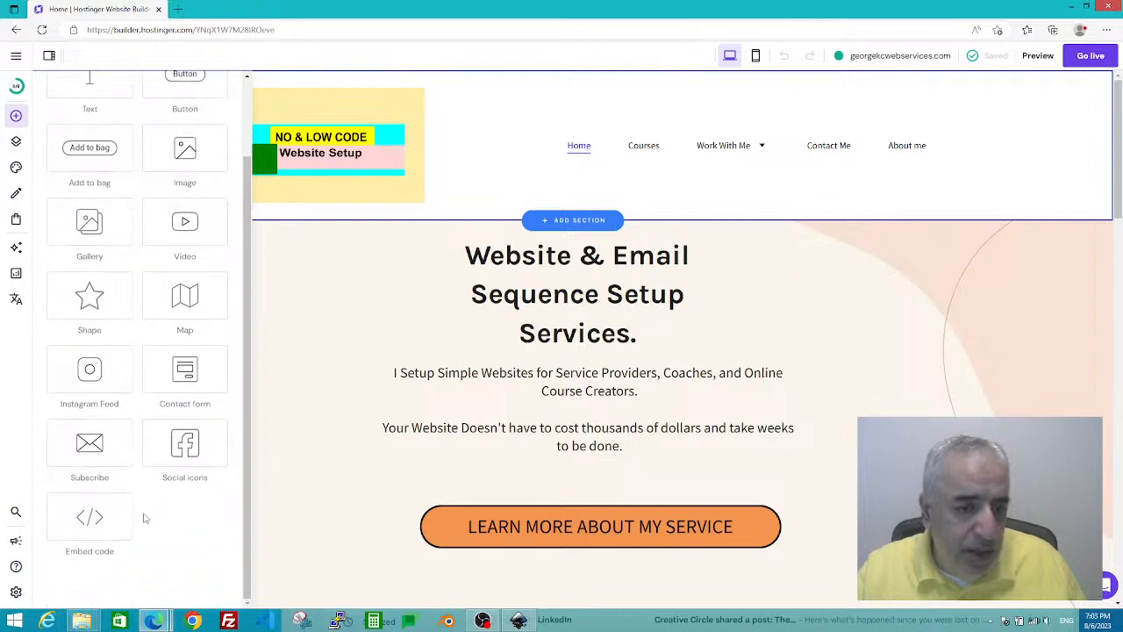
{"action": "scroll", "coordinate": [145, 519], "scroll_direction": "up", "scroll_amount": 2}
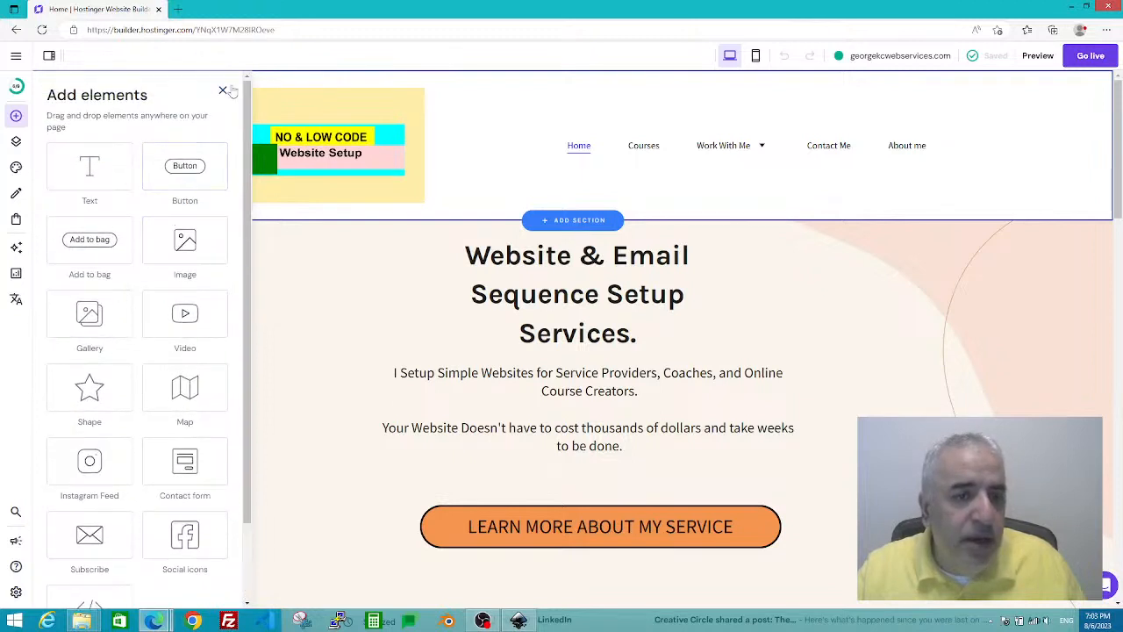
{"action": "left_click", "coordinate": [222, 91]}
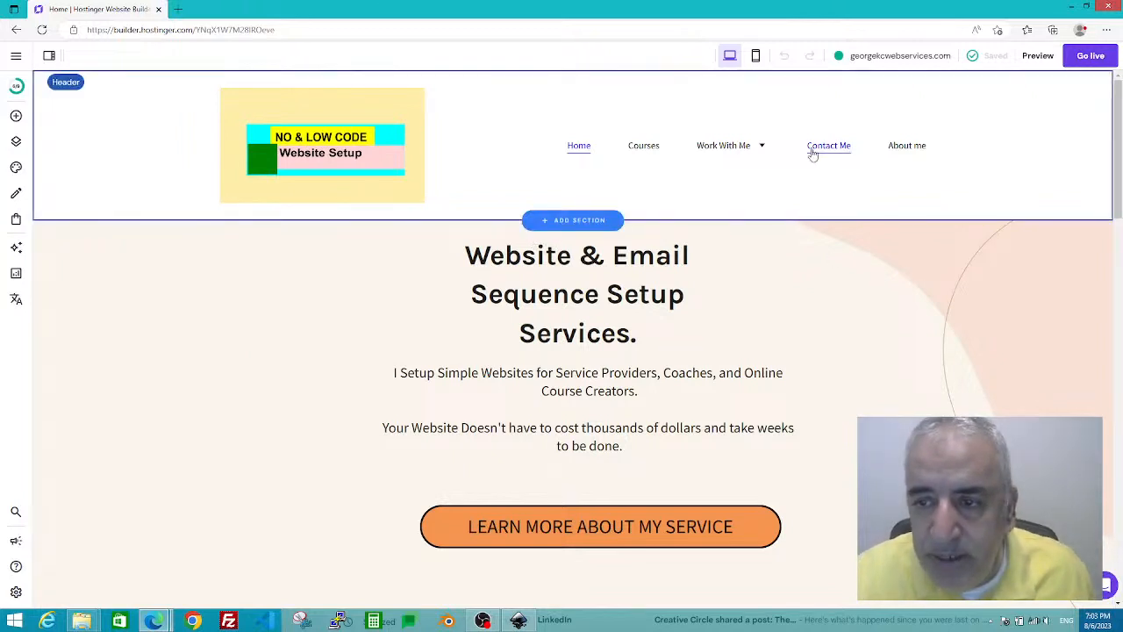
Step: Open the About me page and review its greeting, introduction and contact form sections
{"action": "left_click", "coordinate": [902, 151]}
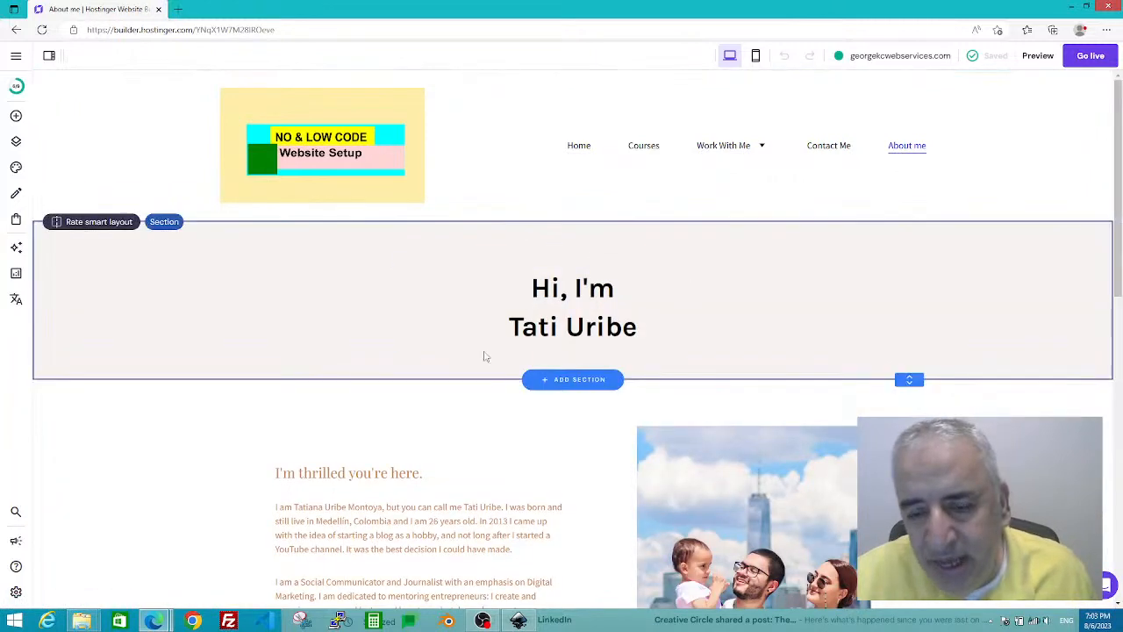
{"action": "scroll", "coordinate": [544, 408], "scroll_direction": "down", "scroll_amount": 2}
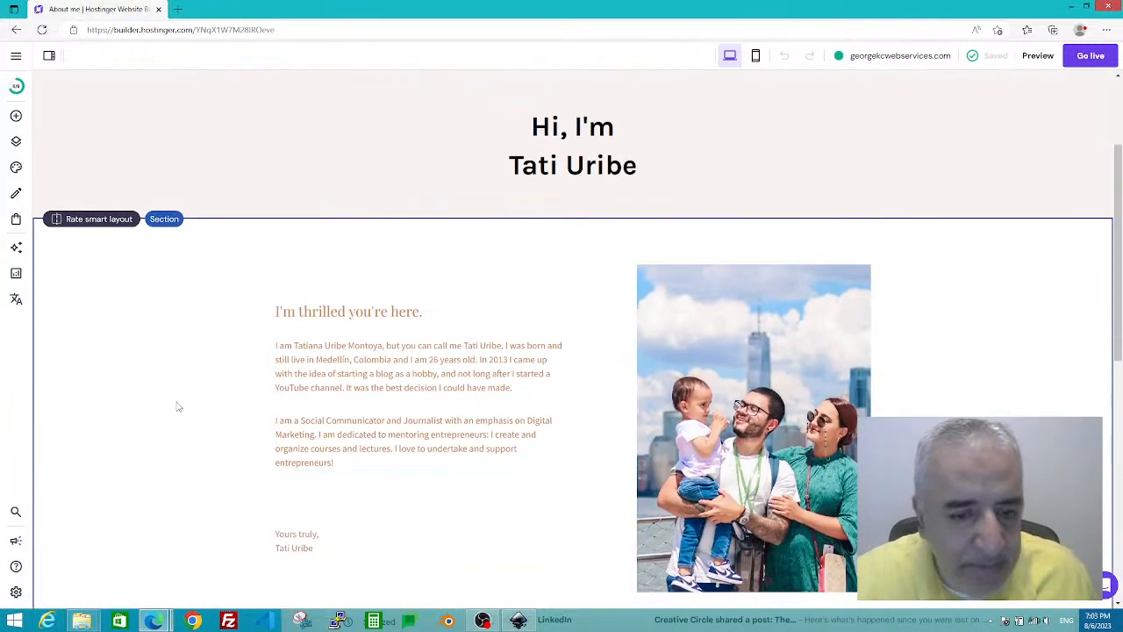
{"action": "scroll", "coordinate": [178, 407], "scroll_direction": "down", "scroll_amount": 5}
{"action": "scroll", "coordinate": [489, 474], "scroll_direction": "up", "scroll_amount": 5}
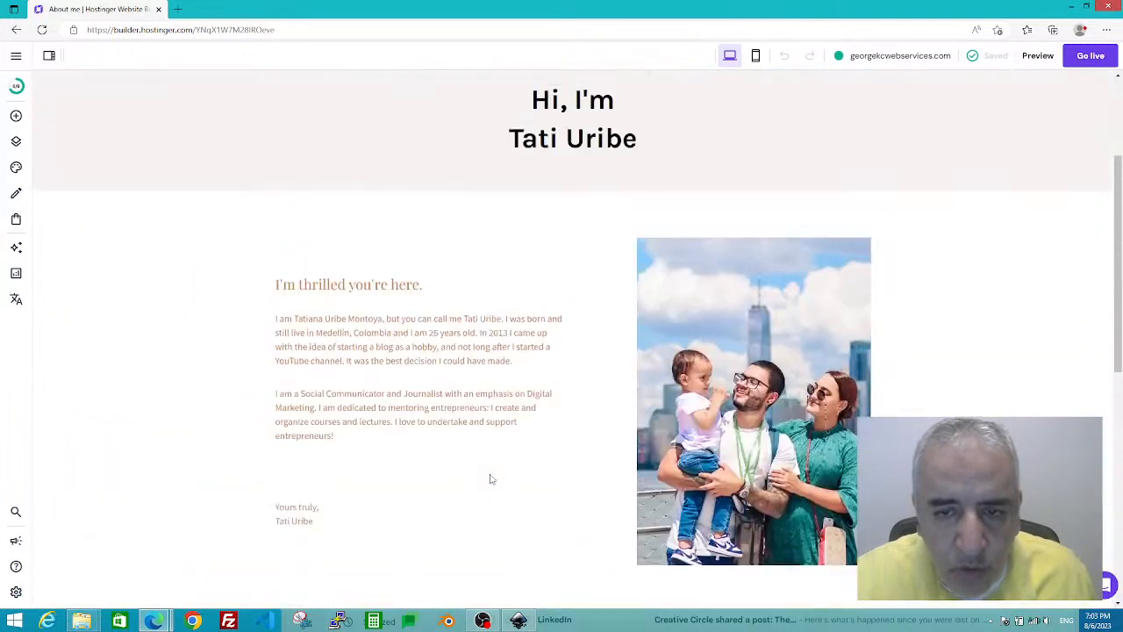
{"action": "scroll", "coordinate": [491, 479], "scroll_direction": "up", "scroll_amount": 3}
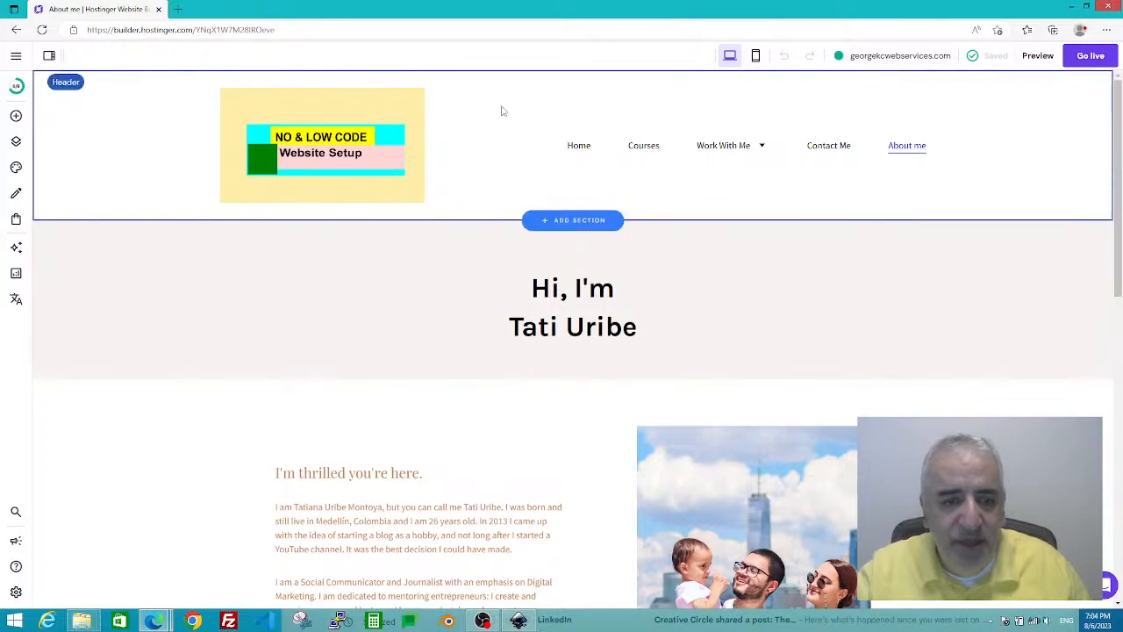
{"action": "scroll", "coordinate": [443, 289], "scroll_direction": "down", "scroll_amount": 3}
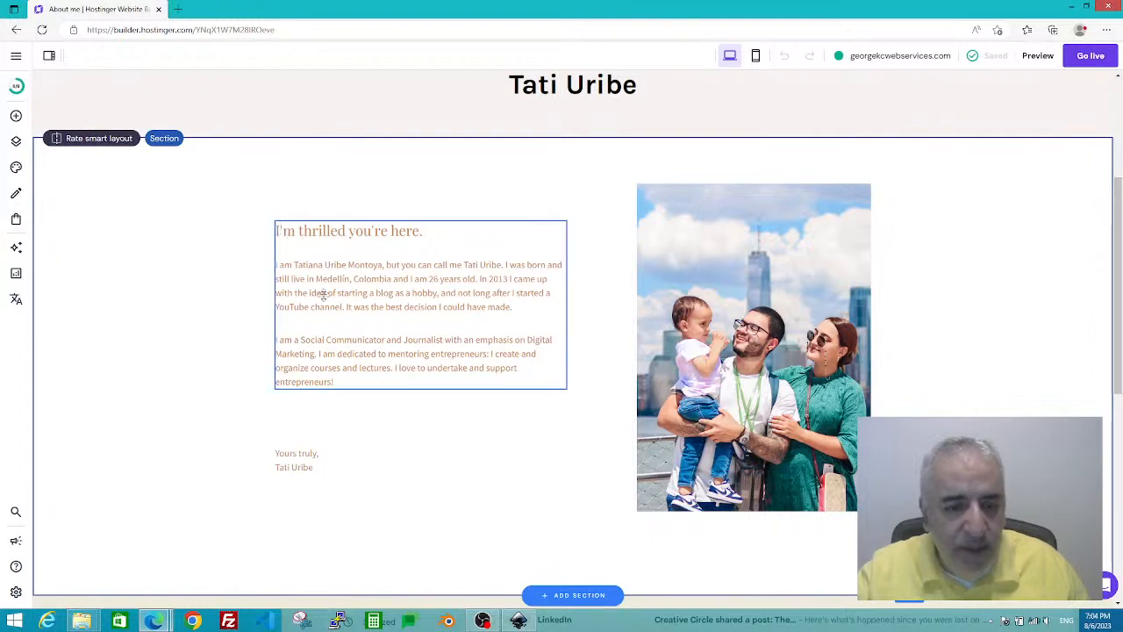
{"action": "scroll", "coordinate": [323, 295], "scroll_direction": "down", "scroll_amount": 5}
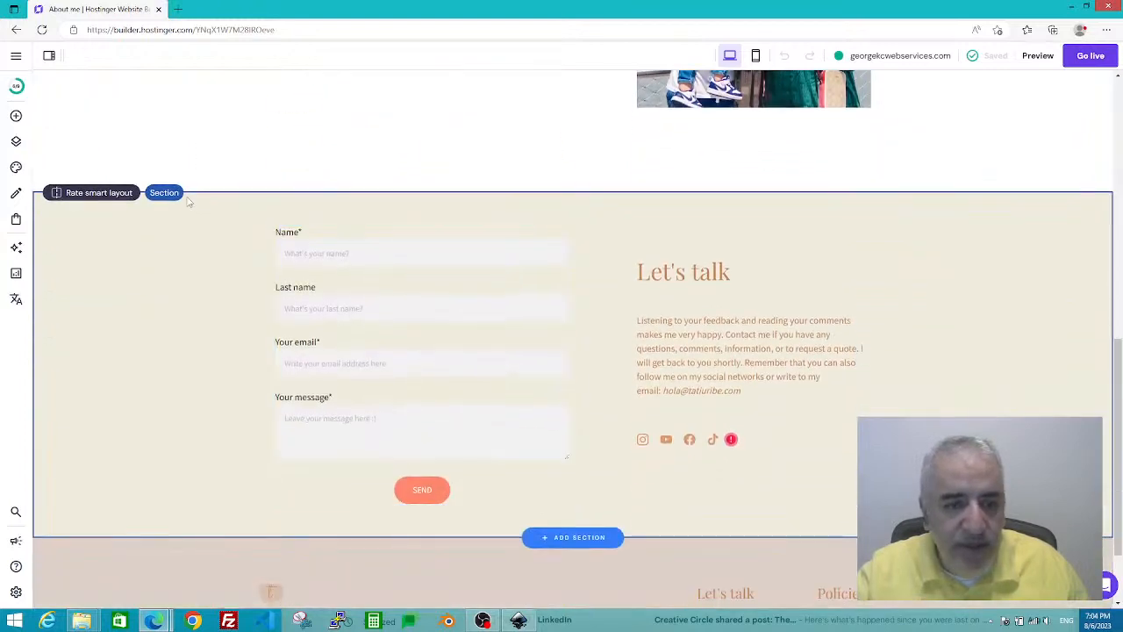
{"action": "scroll", "coordinate": [451, 447], "scroll_direction": "up", "scroll_amount": 2}
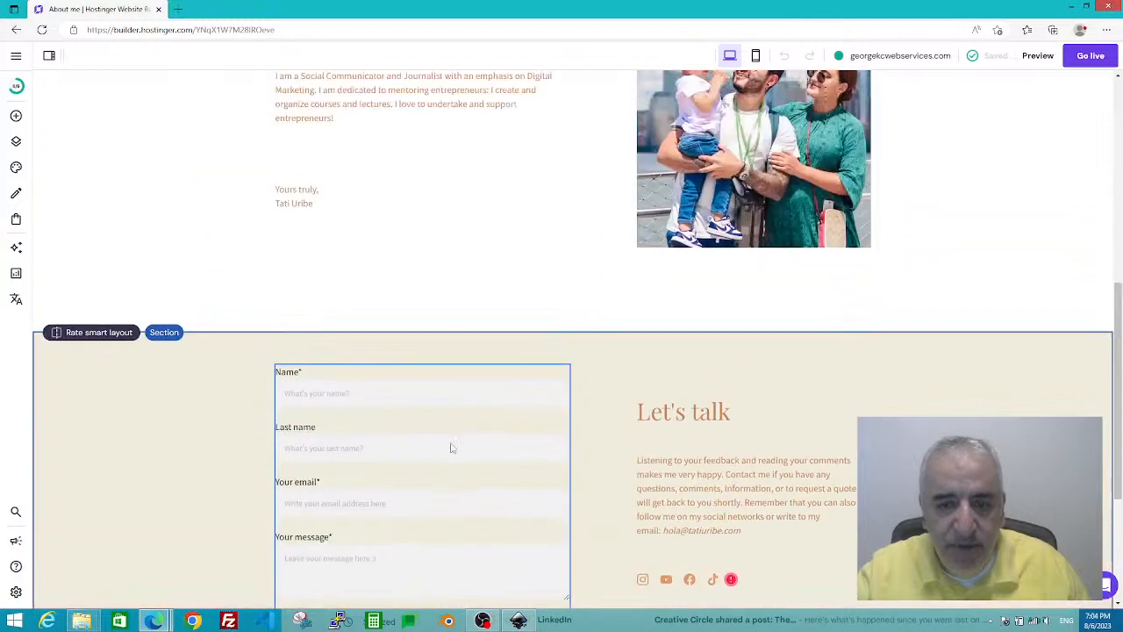
{"action": "scroll", "coordinate": [451, 448], "scroll_direction": "up", "scroll_amount": 6}
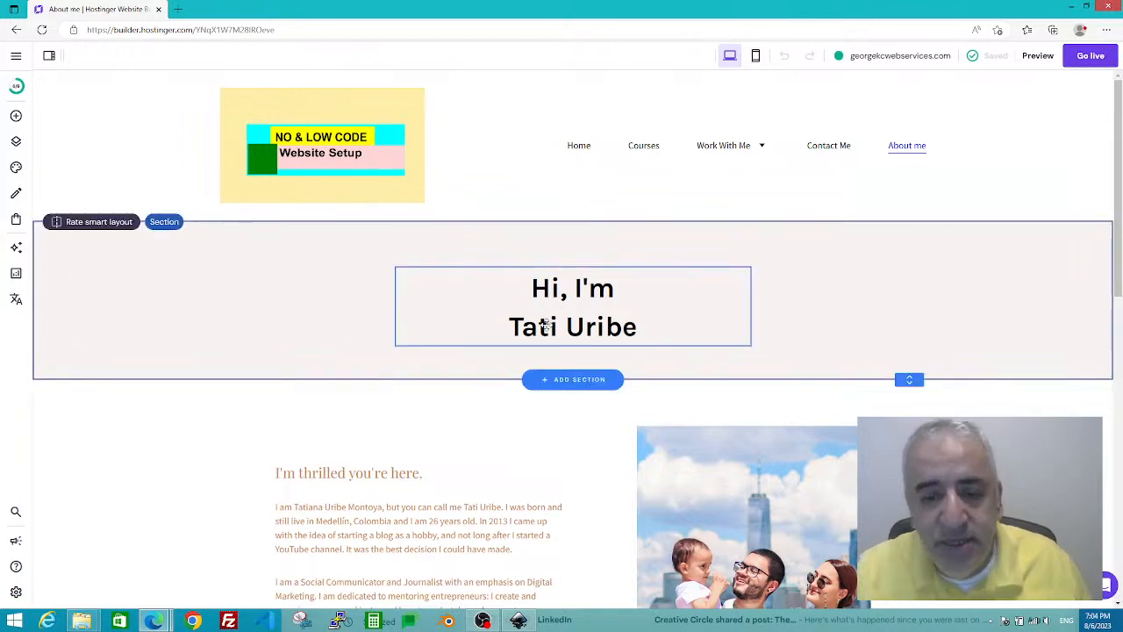
Step: Increase the height of the "Hi, I'm" greeting section slightly on the About me page
{"action": "scroll", "coordinate": [614, 340], "scroll_direction": "down", "scroll_amount": 1}
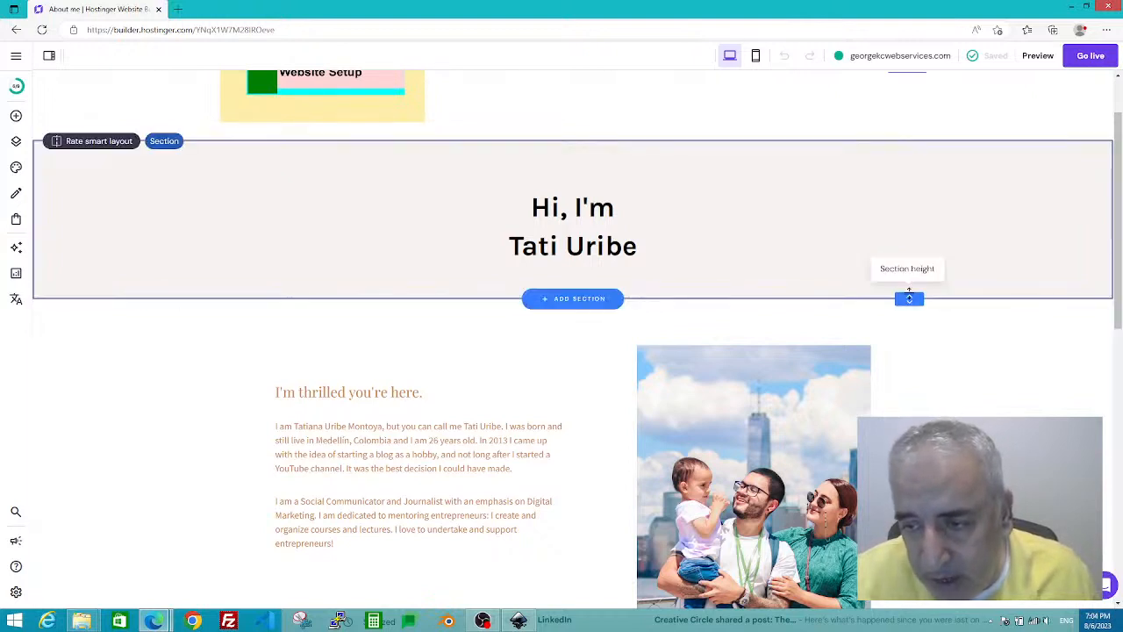
{"action": "left_click", "coordinate": [910, 300]}
{"action": "mouse_move", "coordinate": [910, 300]}
{"action": "left_mouse_down"}
{"action": "mouse_move", "coordinate": [911, 279]}
{"action": "mouse_move", "coordinate": [911, 336]}
{"action": "mouse_move", "coordinate": [910, 275]}
{"action": "mouse_move", "coordinate": [918, 314]}
{"action": "left_mouse_up"}
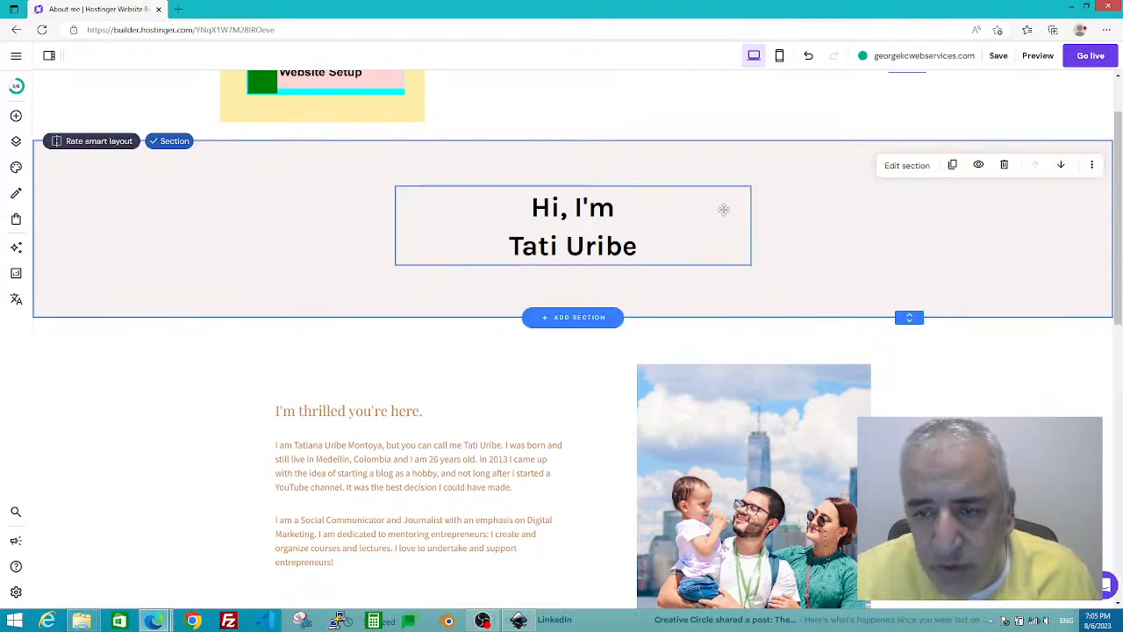
{"action": "left_click", "coordinate": [589, 366]}
{"action": "left_click", "coordinate": [690, 237]}
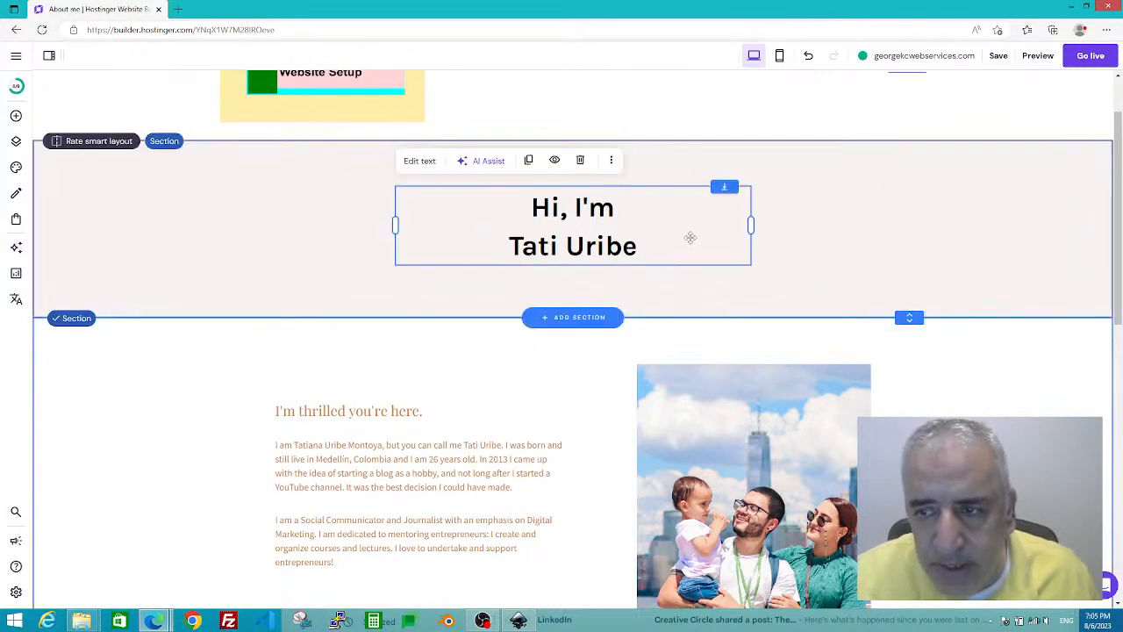
Step: Move the greeting section down below the "I'm thrilled you're here" section and check the new page order
{"action": "left_click", "coordinate": [848, 217]}
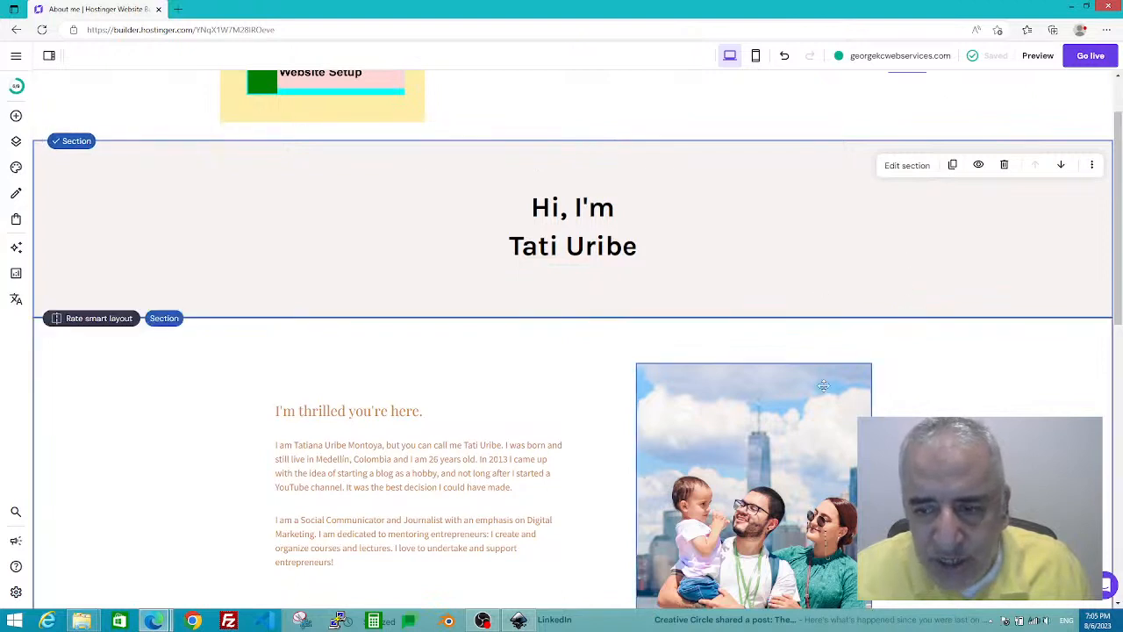
{"action": "left_click", "coordinate": [1061, 167]}
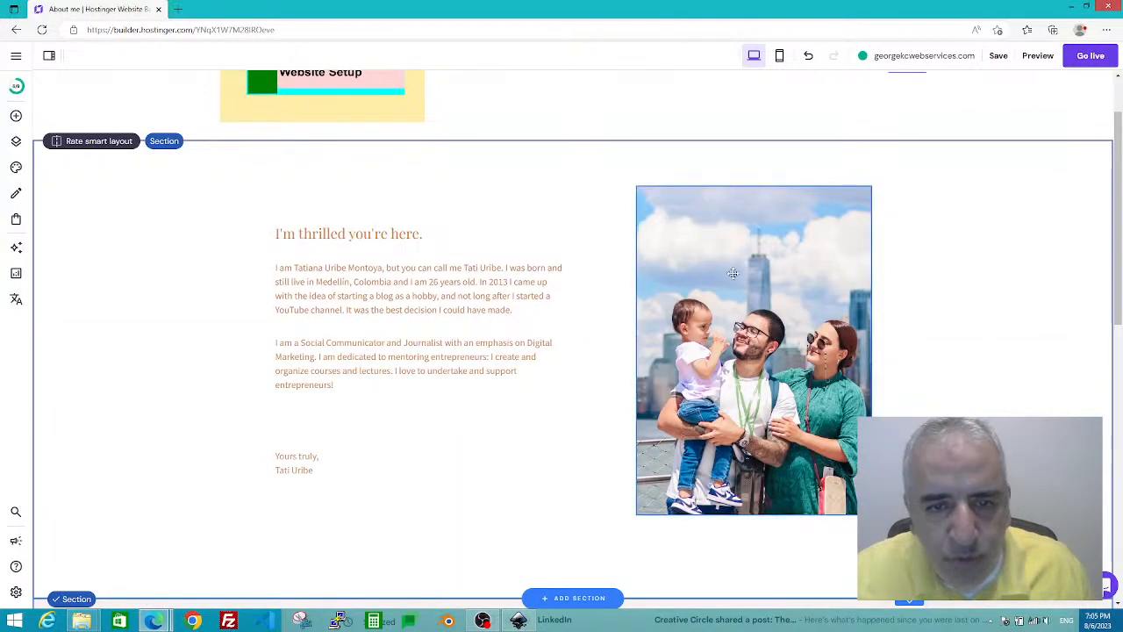
{"action": "scroll", "coordinate": [659, 291], "scroll_direction": "down", "scroll_amount": 1}
{"action": "scroll", "coordinate": [659, 291], "scroll_direction": "down", "scroll_amount": 1}
{"action": "scroll", "coordinate": [594, 249], "scroll_direction": "up", "scroll_amount": 1}
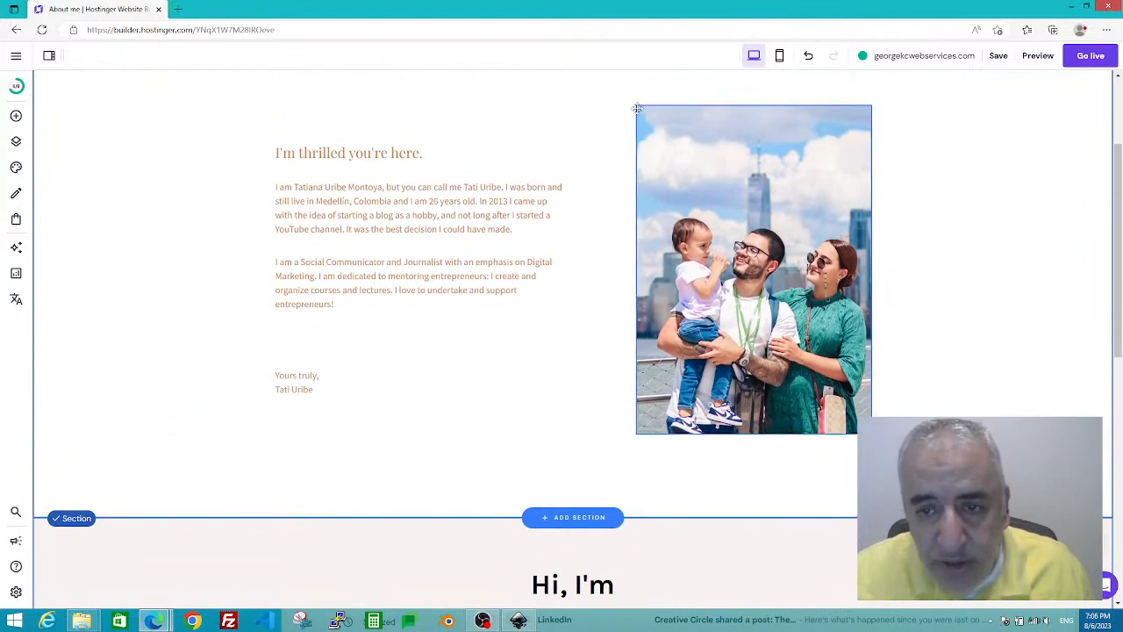
{"action": "scroll", "coordinate": [594, 195], "scroll_direction": "up", "scroll_amount": 1}
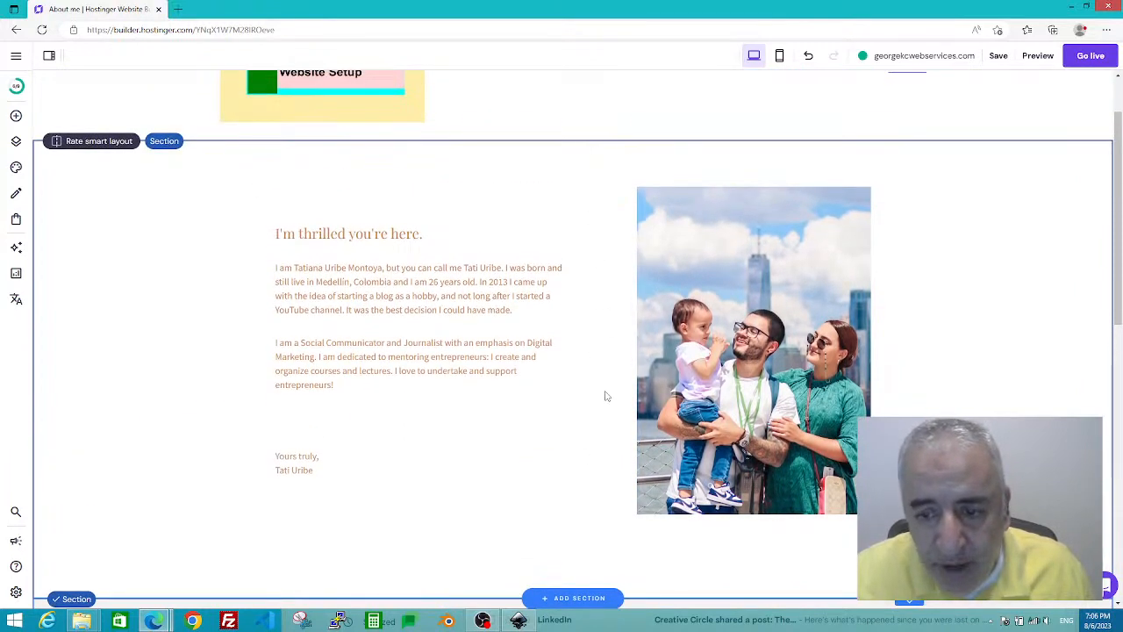
{"action": "scroll", "coordinate": [608, 390], "scroll_direction": "down", "scroll_amount": 2}
{"action": "scroll", "coordinate": [637, 395], "scroll_direction": "down", "scroll_amount": 2}
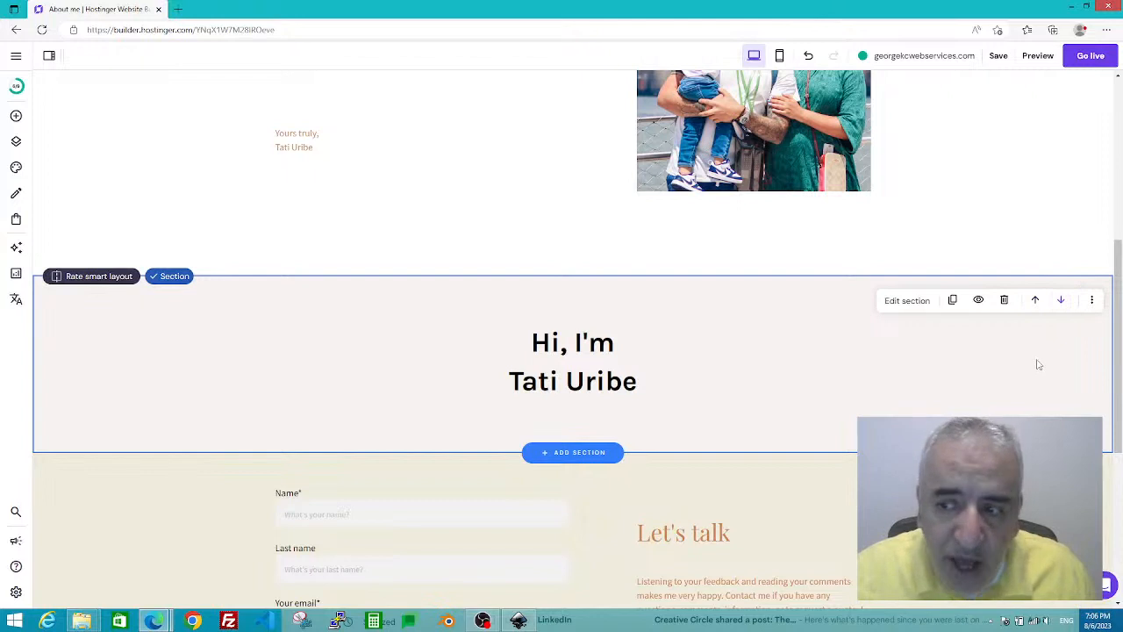
Step: Move the greeting section back above the "I'm thrilled you're here" section and show its additional section options
{"action": "left_click", "coordinate": [1036, 302]}
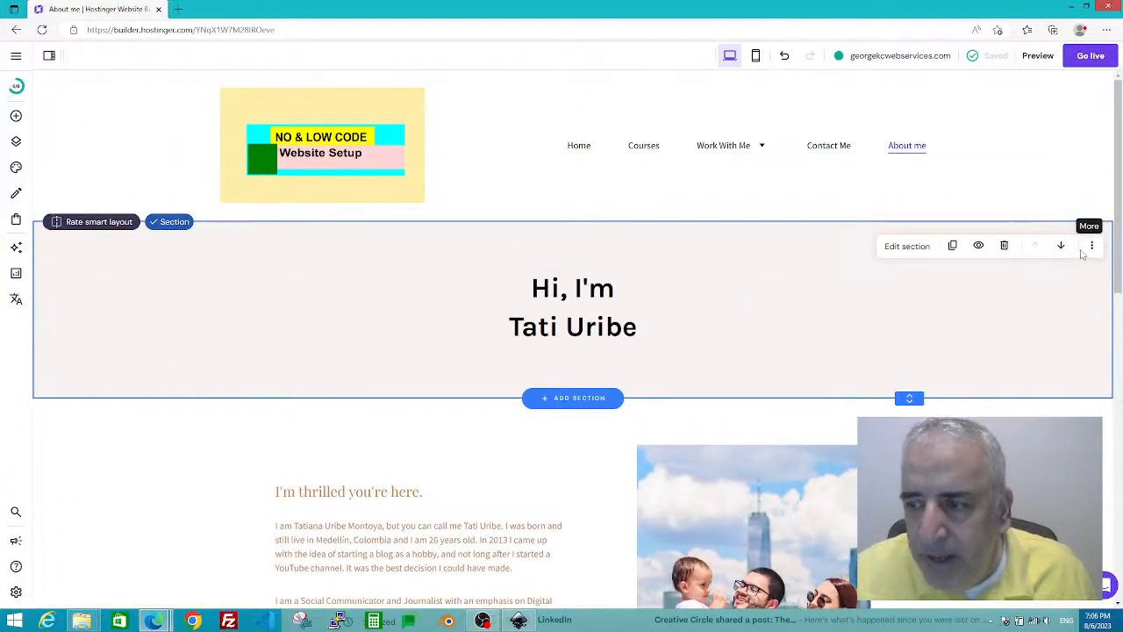
{"action": "left_click", "coordinate": [1093, 248]}
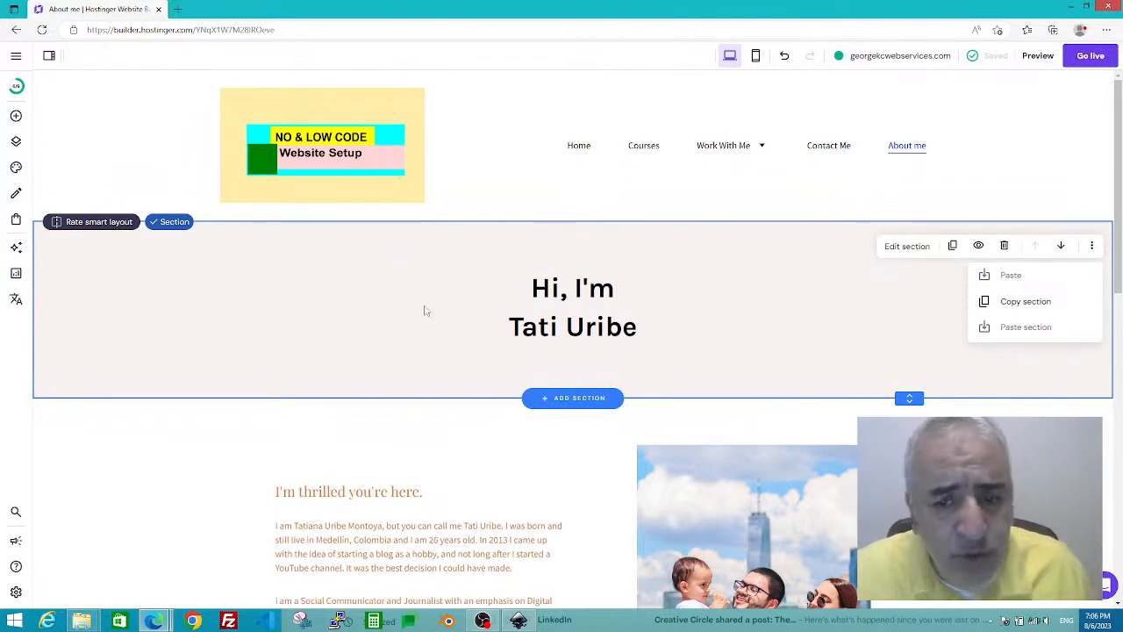
Step: Delete the existing "Hi, I'm" heading text from the greeting section
{"action": "left_click", "coordinate": [15, 118]}
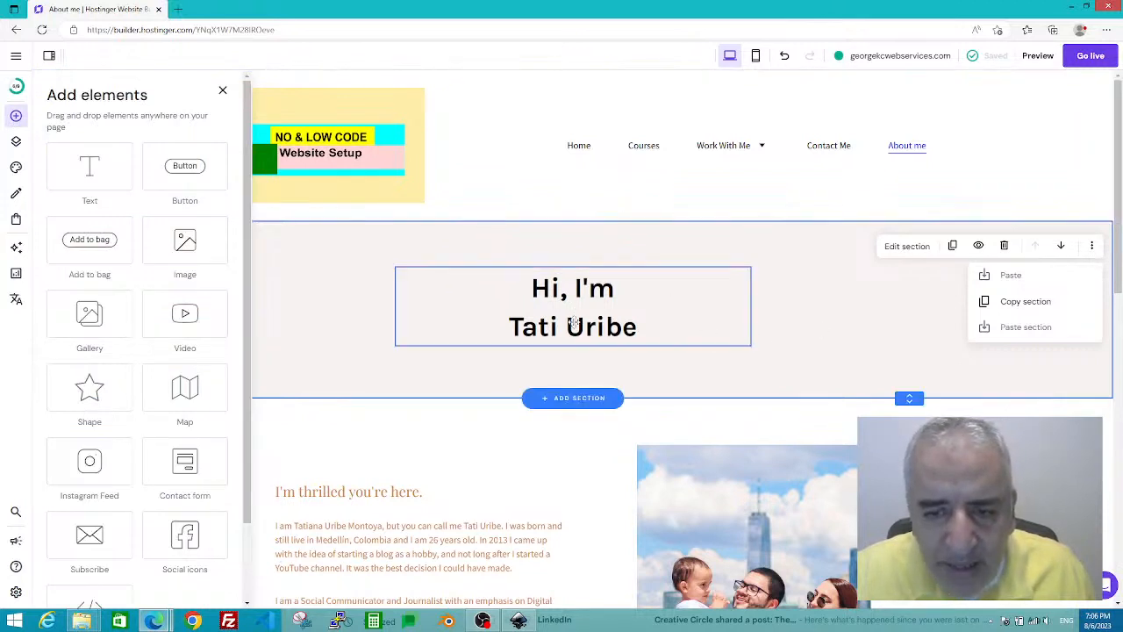
{"action": "left_click", "coordinate": [539, 293]}
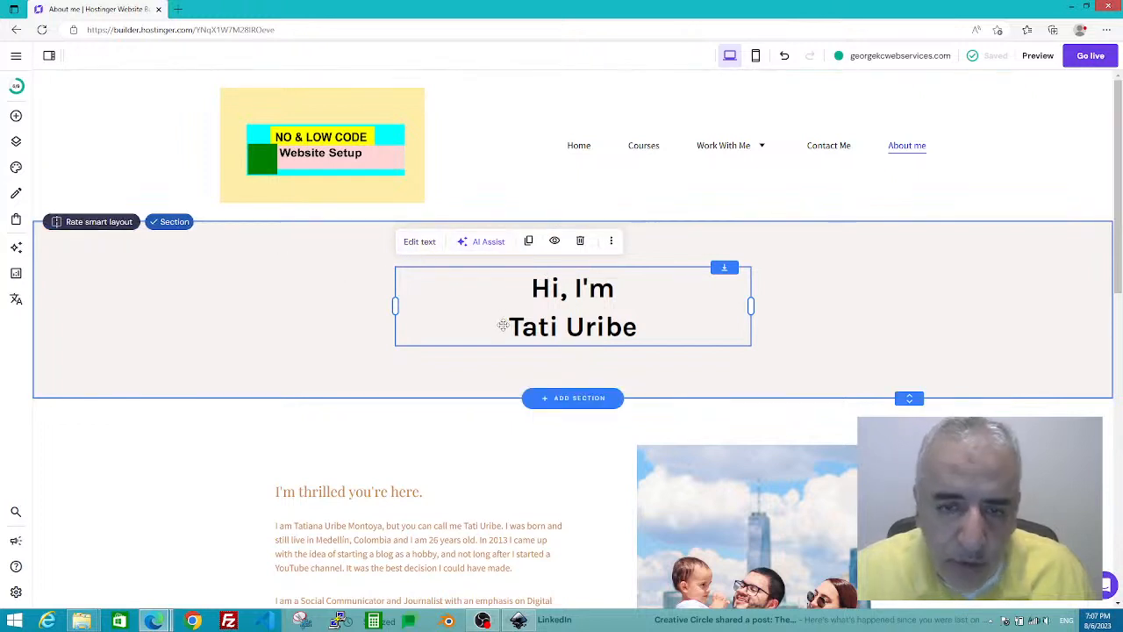
{"action": "left_click", "coordinate": [581, 243]}
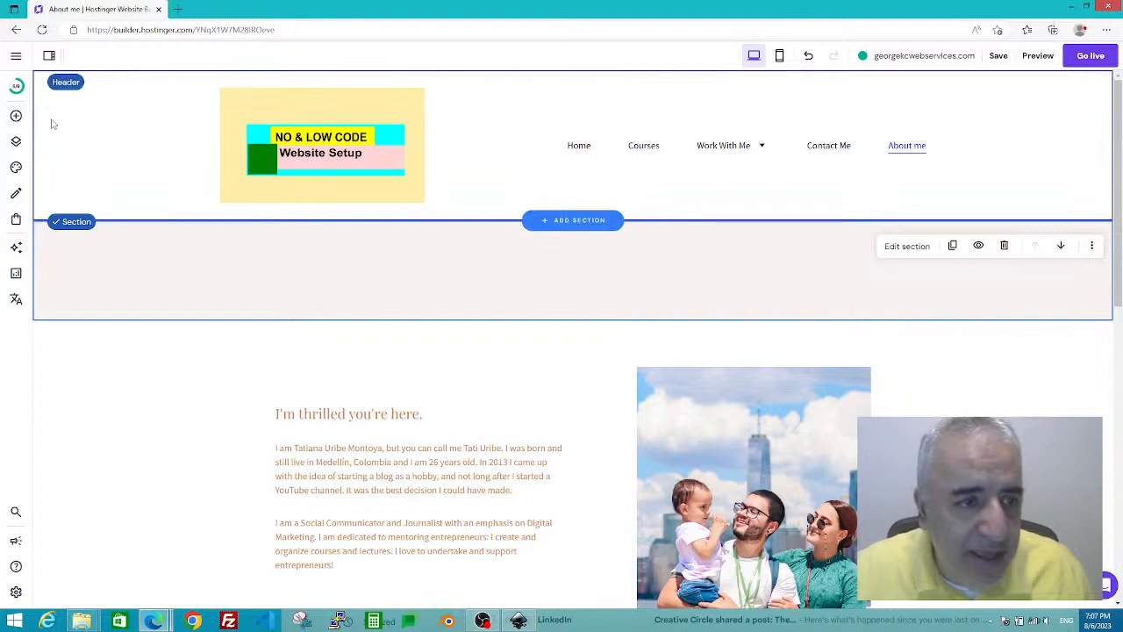
Step: Add a new text element in the middle of the emptied greeting section
{"action": "left_click", "coordinate": [15, 117]}
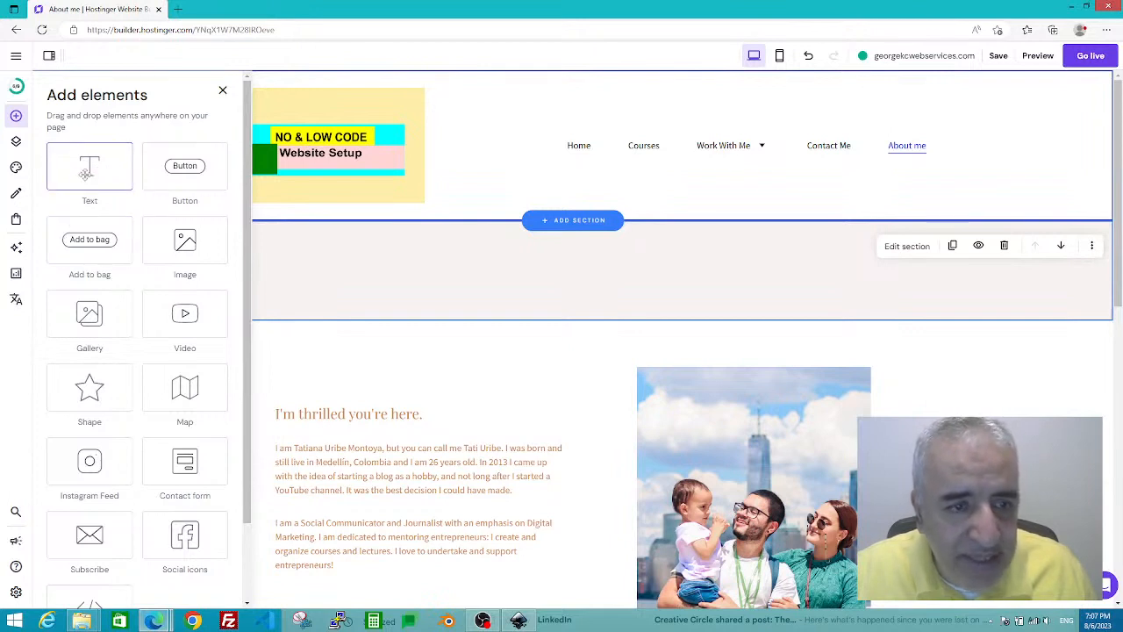
{"action": "left_click_drag", "start_coordinate": [86, 173], "coordinate": [567, 279]}
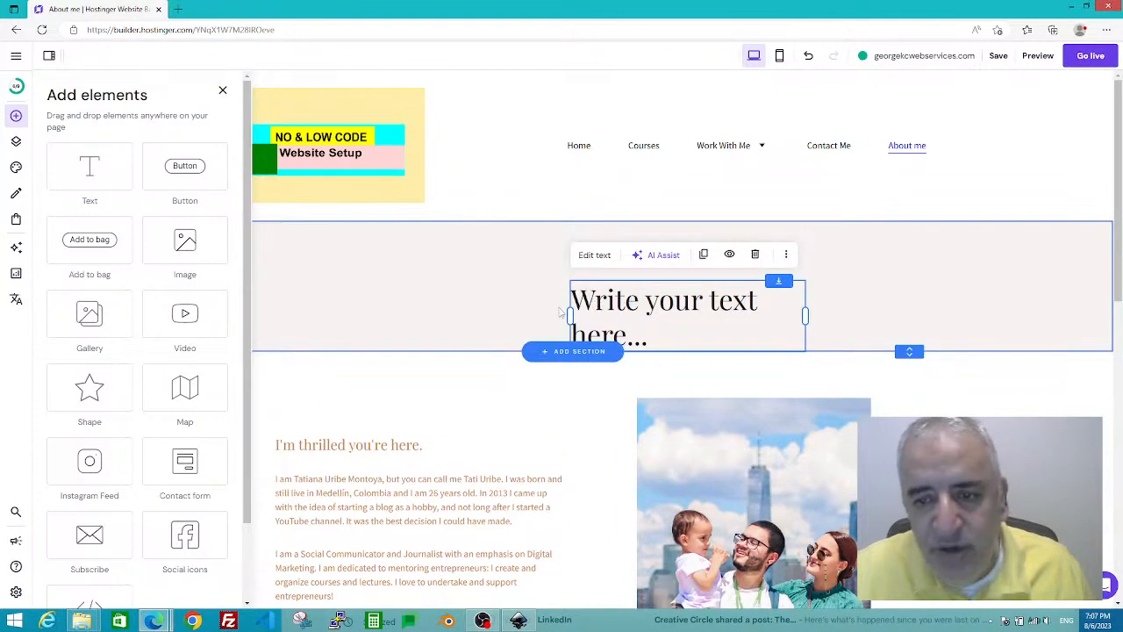
{"action": "scroll", "coordinate": [612, 321], "scroll_direction": "down", "scroll_amount": 1}
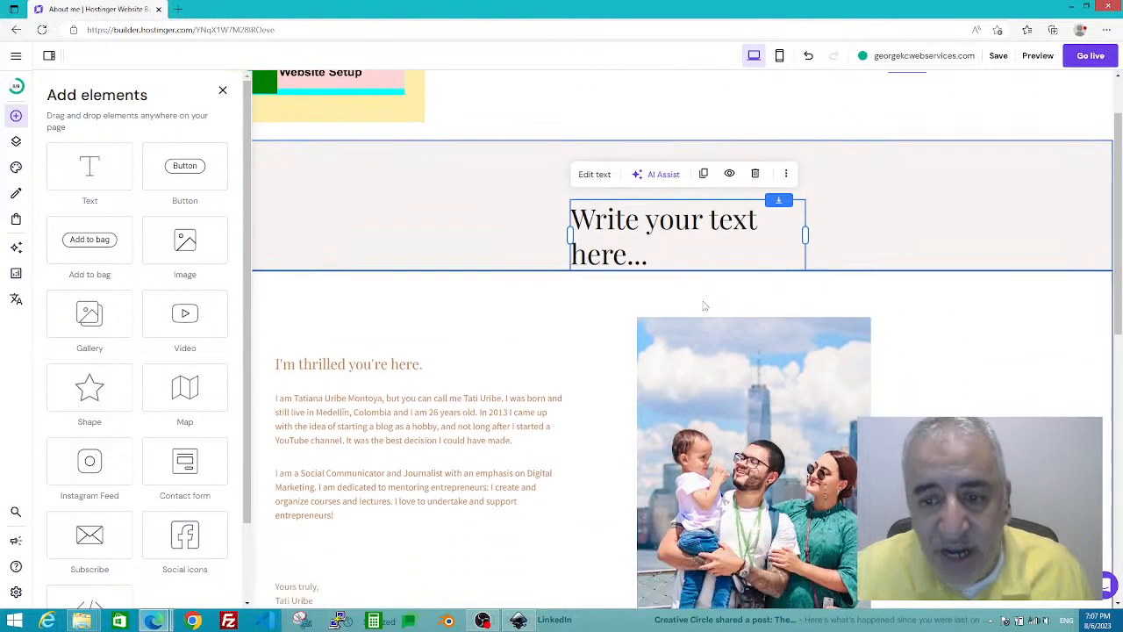
{"action": "left_click", "coordinate": [583, 218]}
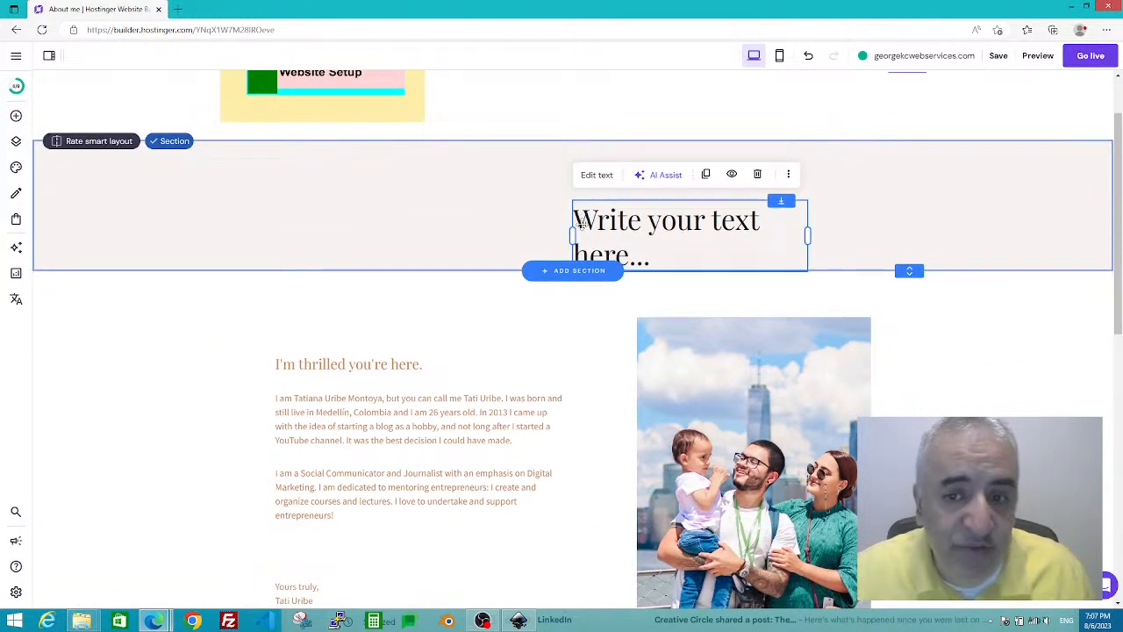
Step: Replace the new element's placeholder text with "Hi, My name is" followed by the site owner's first name
{"action": "left_click", "coordinate": [588, 220]}
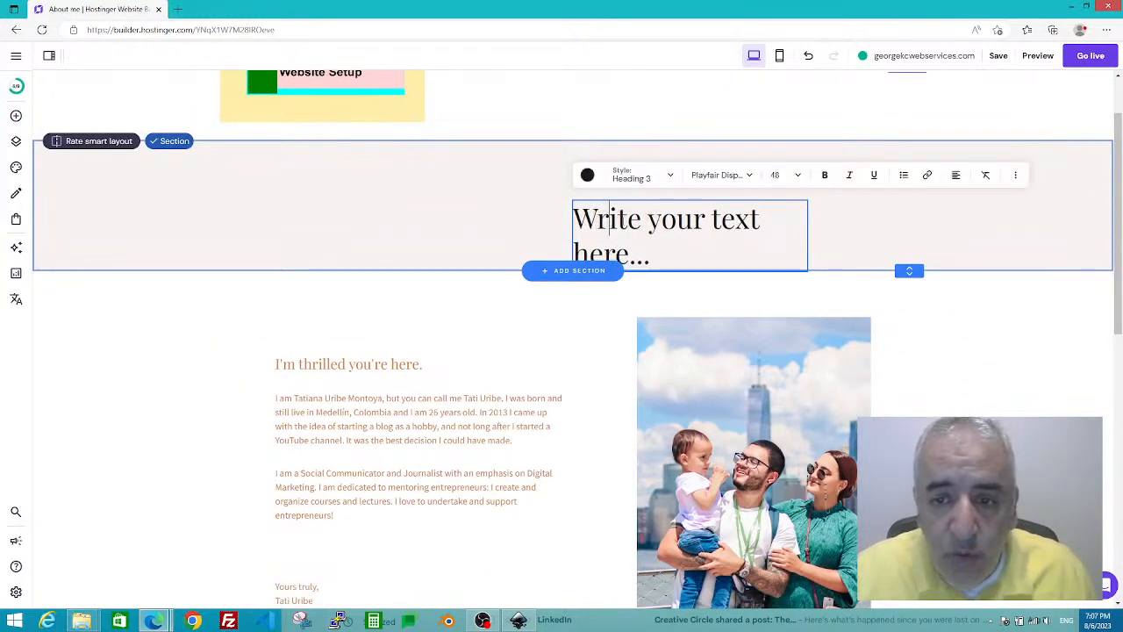
{"action": "key", "text": "BackSpace"}
{"action": "key", "text": "BackSpace"}
{"action": "key", "text": "BackSpace"}
{"action": "key", "text": "BackSpace"}
{"action": "key", "text": "BackSpace"}
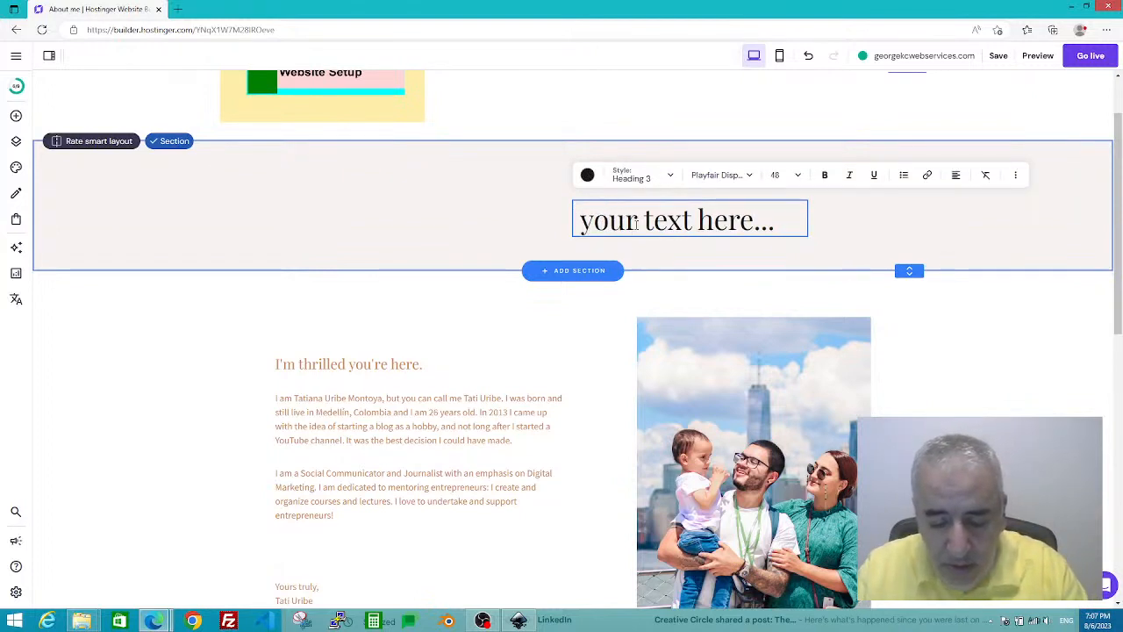
{"action": "type", "text": "Hi, M"}
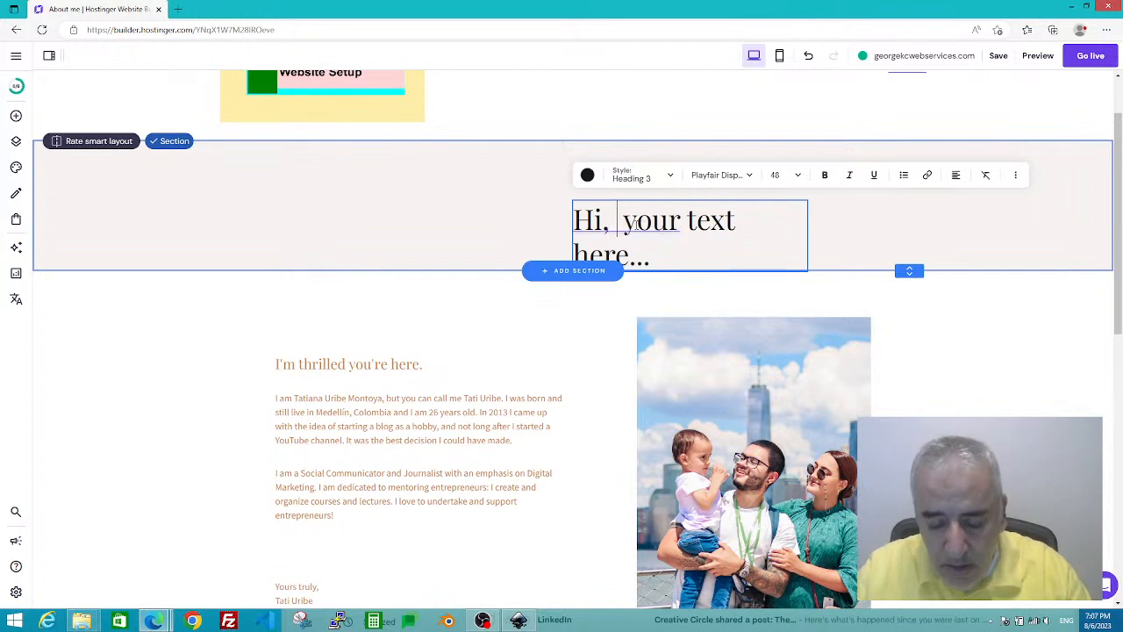
{"action": "type", "text": "y name is"}
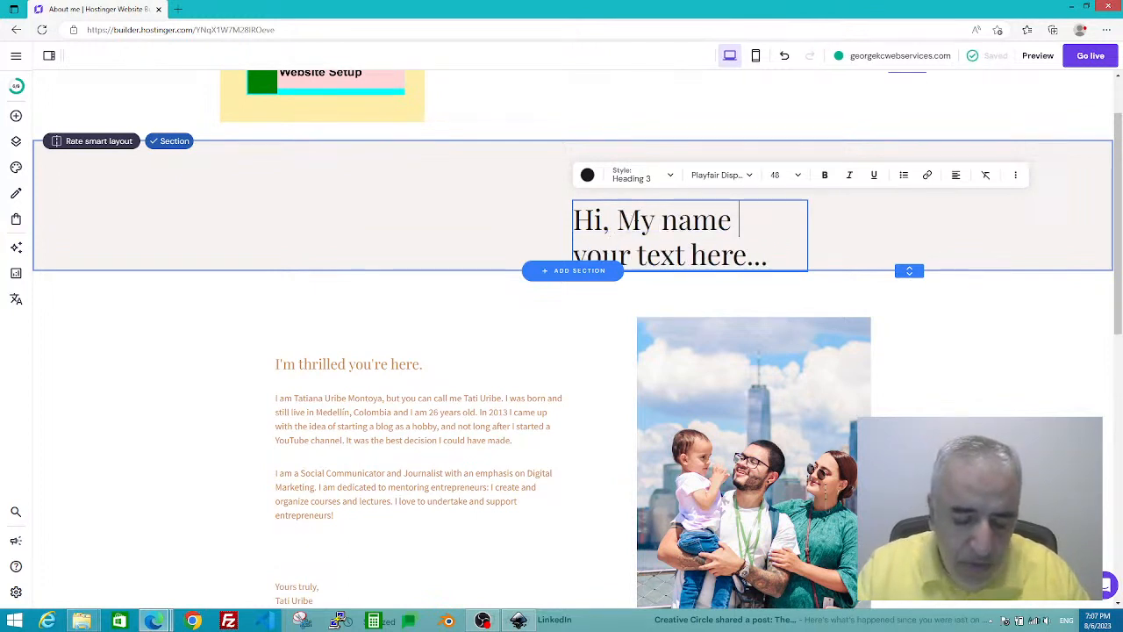
{"action": "type", "text": " George"}
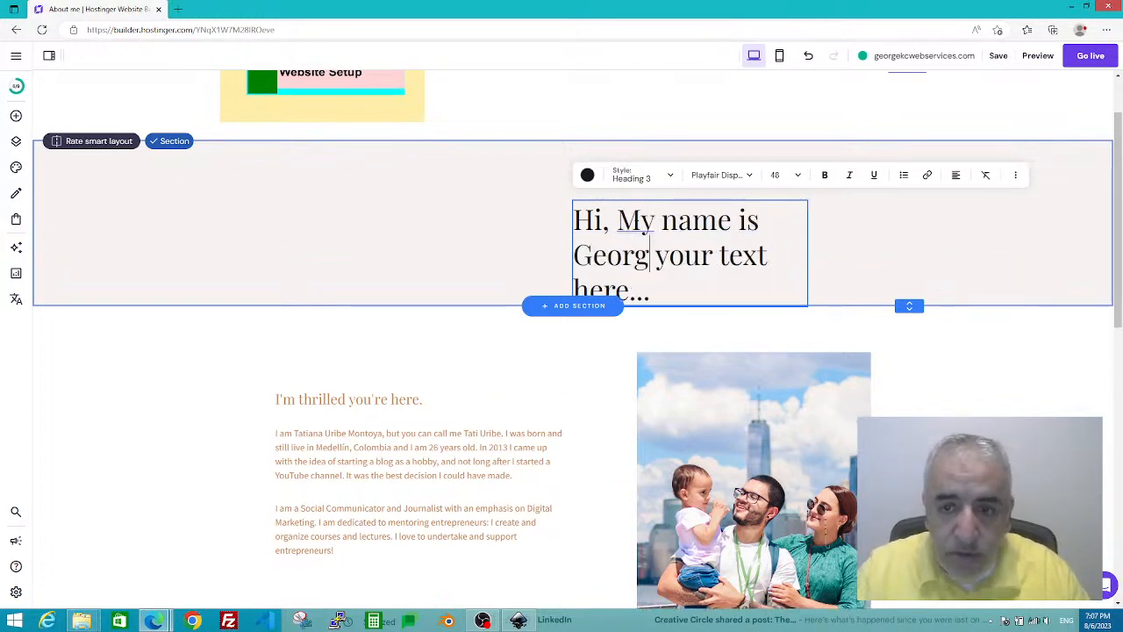
{"action": "key", "text": "Delete"}
{"action": "key", "text": "Delete"}
{"action": "key", "text": "Delete"}
{"action": "key", "text": "Delete"}
{"action": "key", "text": "Delete"}
{"action": "key", "text": "Delete"}
{"action": "key", "text": "Delete"}
{"action": "key", "text": "Delete"}
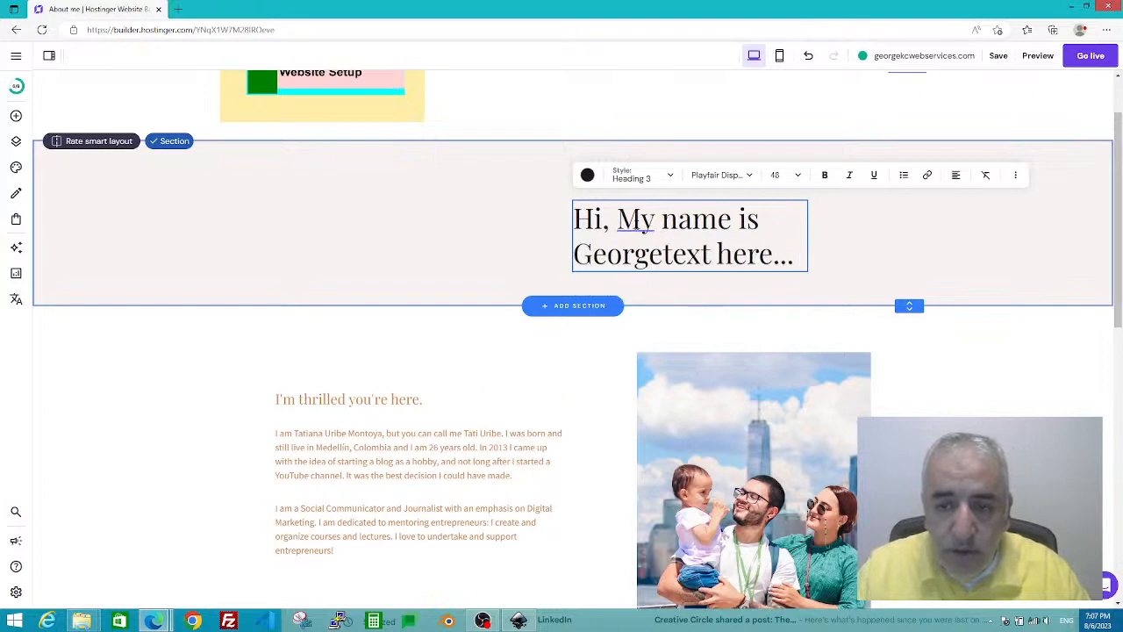
{"action": "key", "text": "Delete"}
{"action": "key", "text": "Delete"}
{"action": "key", "text": "Delete"}
{"action": "key", "text": "Delete"}
{"action": "key", "text": "Delete"}
{"action": "key", "text": "Delete"}
{"action": "key", "text": "Delete"}
{"action": "key", "text": "Delete"}
{"action": "key", "text": "Delete"}
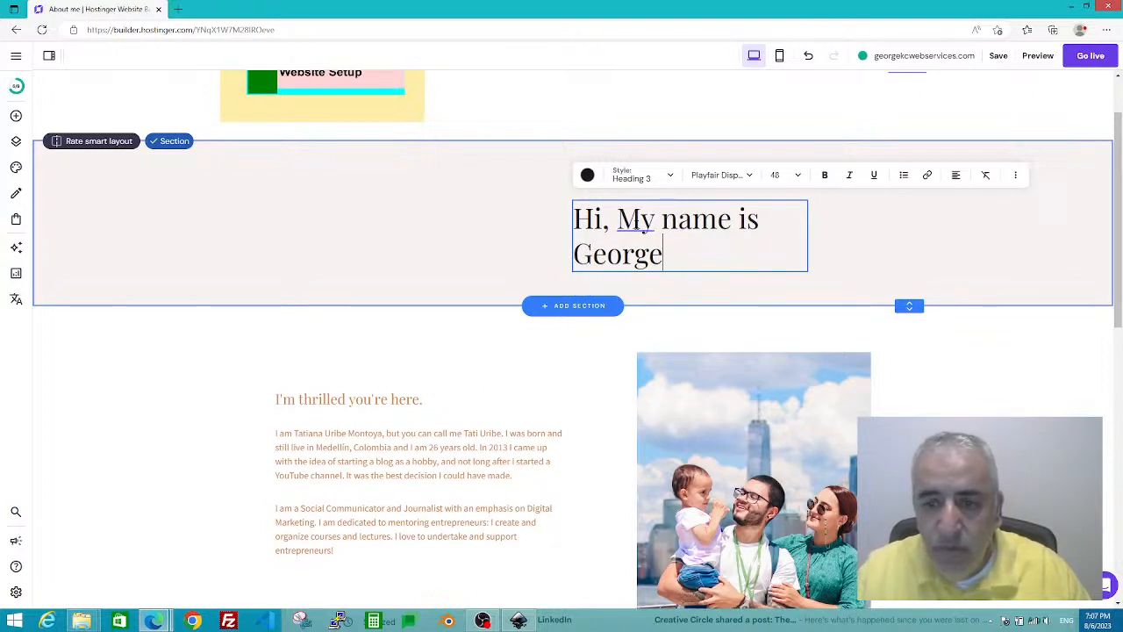
Step: Correct "My" to lowercase "my" in the greeting and end the sentence with a period
{"action": "left_click", "coordinate": [635, 223]}
{"action": "key", "text": "BackSpace"}
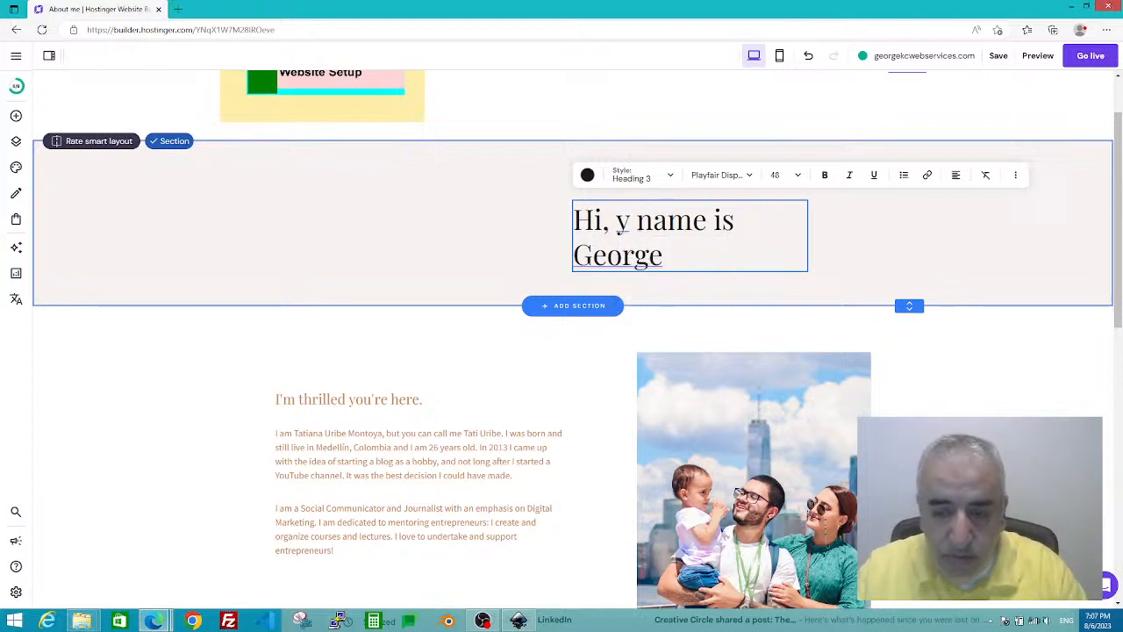
{"action": "type", "text": "m"}
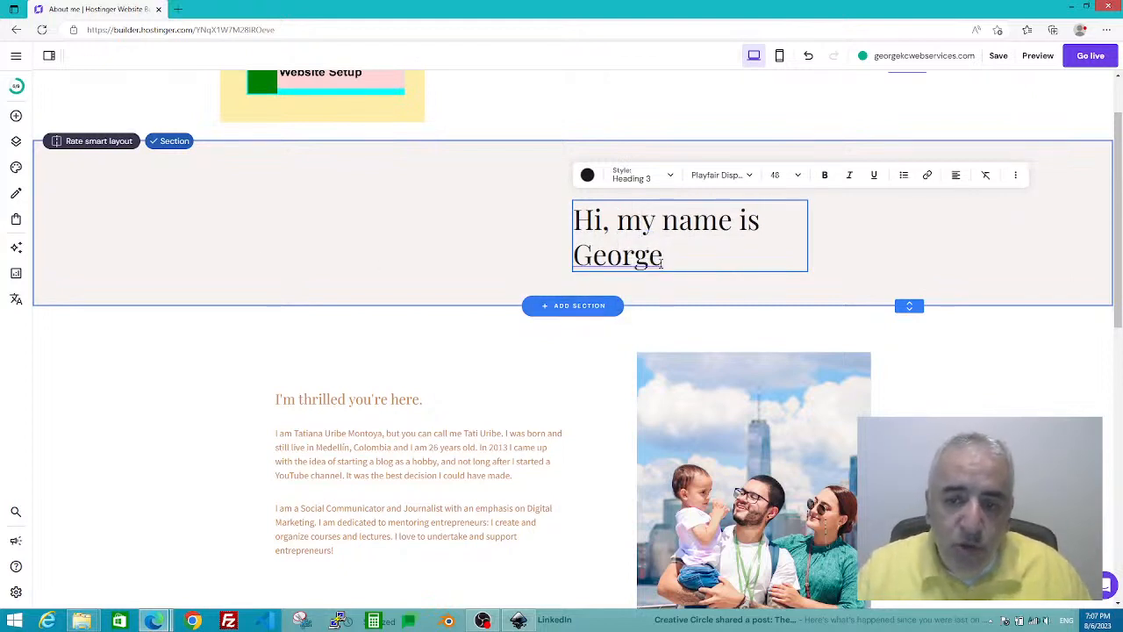
{"action": "left_click", "coordinate": [661, 261]}
{"action": "type", "text": "."}
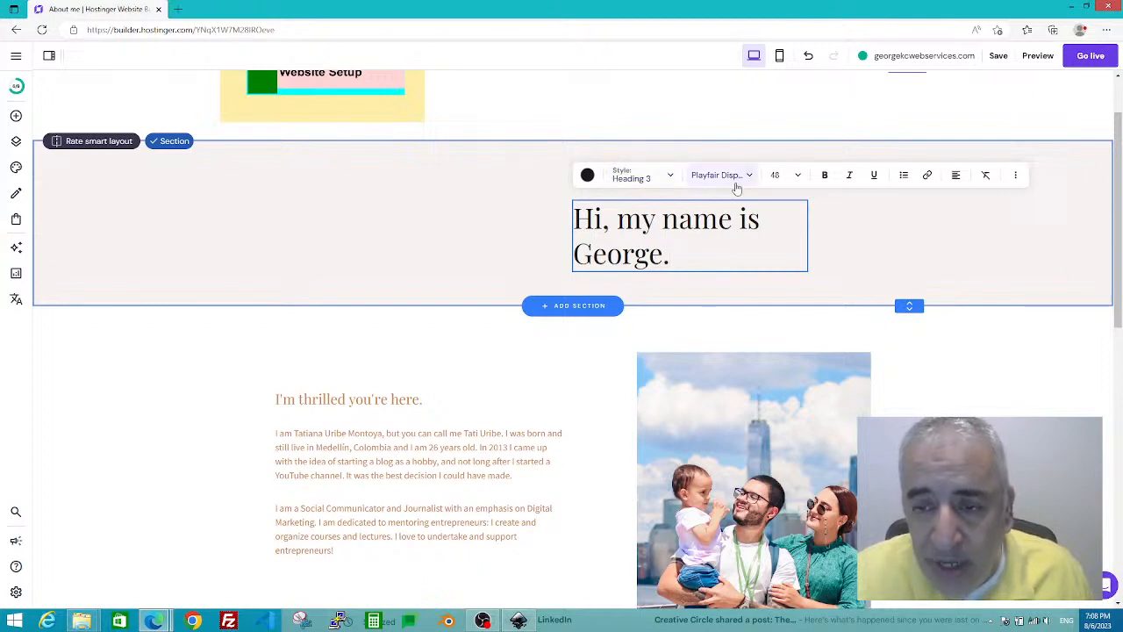
Step: Change the color of the whole greeting text to blue #230ded
{"action": "left_click_drag", "start_coordinate": [671, 254], "coordinate": [573, 220]}
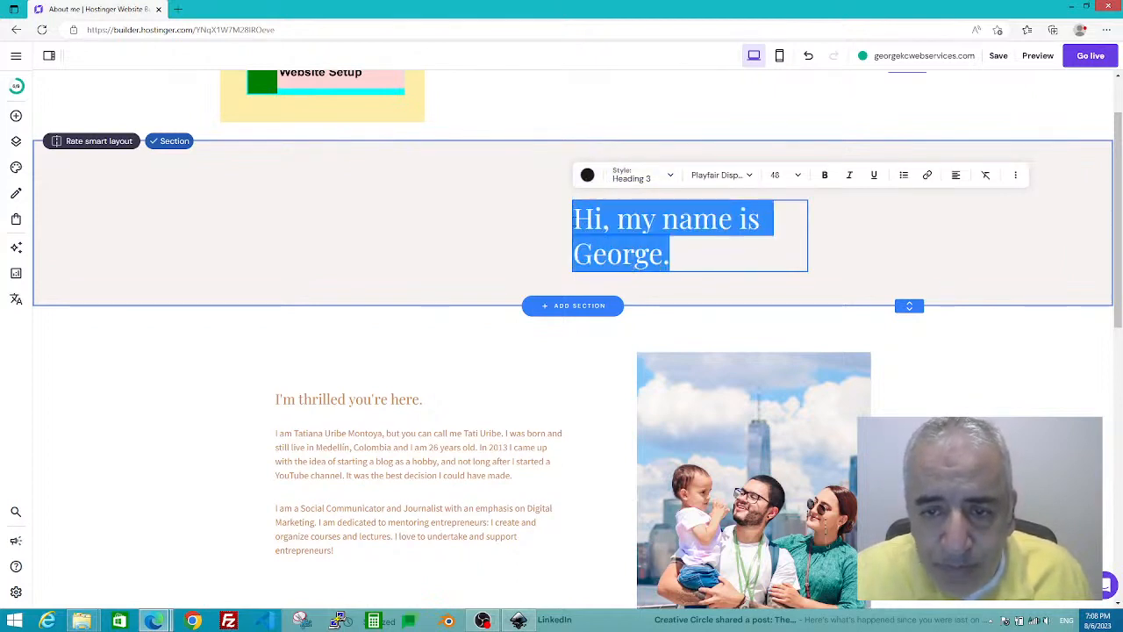
{"action": "left_click", "coordinate": [587, 176]}
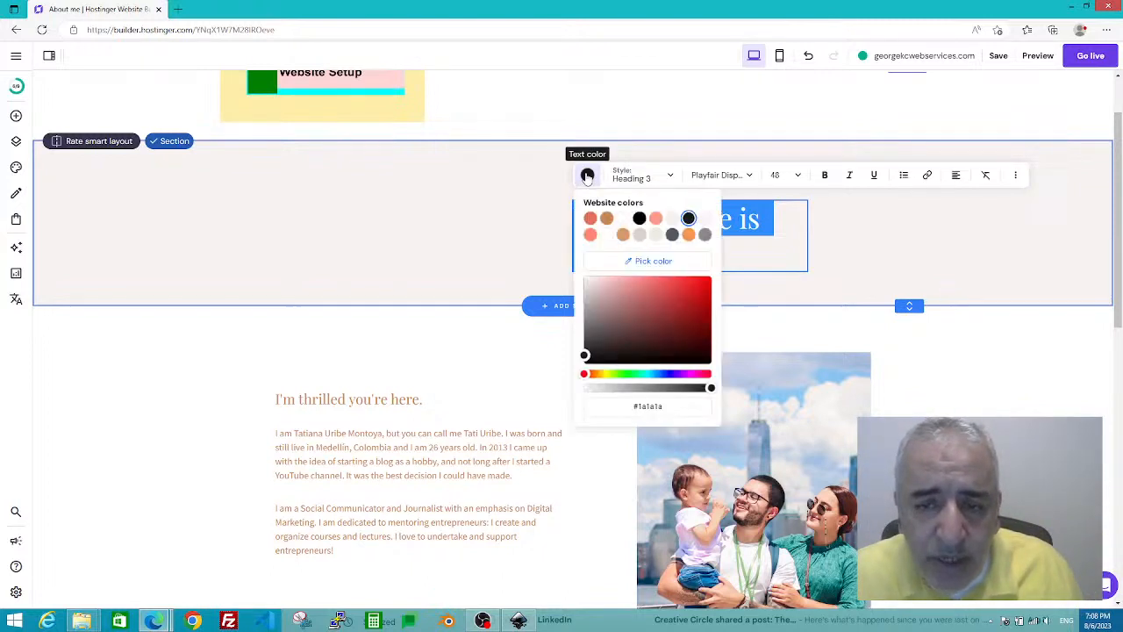
{"action": "left_click", "coordinate": [671, 375]}
{"action": "left_click", "coordinate": [704, 280]}
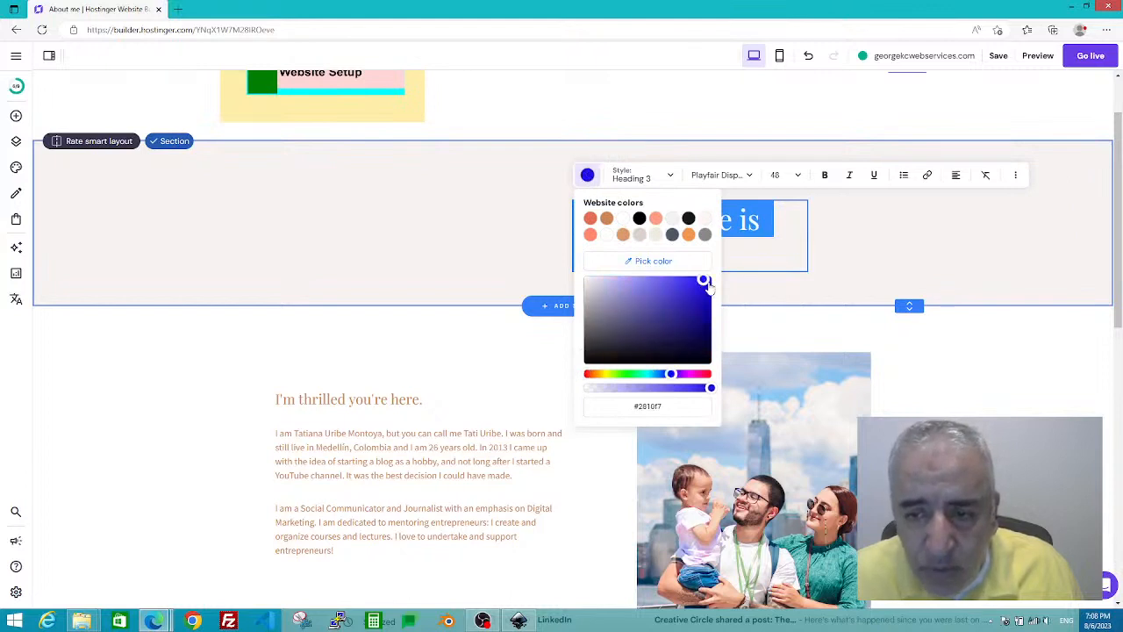
{"action": "left_click_drag", "start_coordinate": [704, 284], "coordinate": [707, 287]}
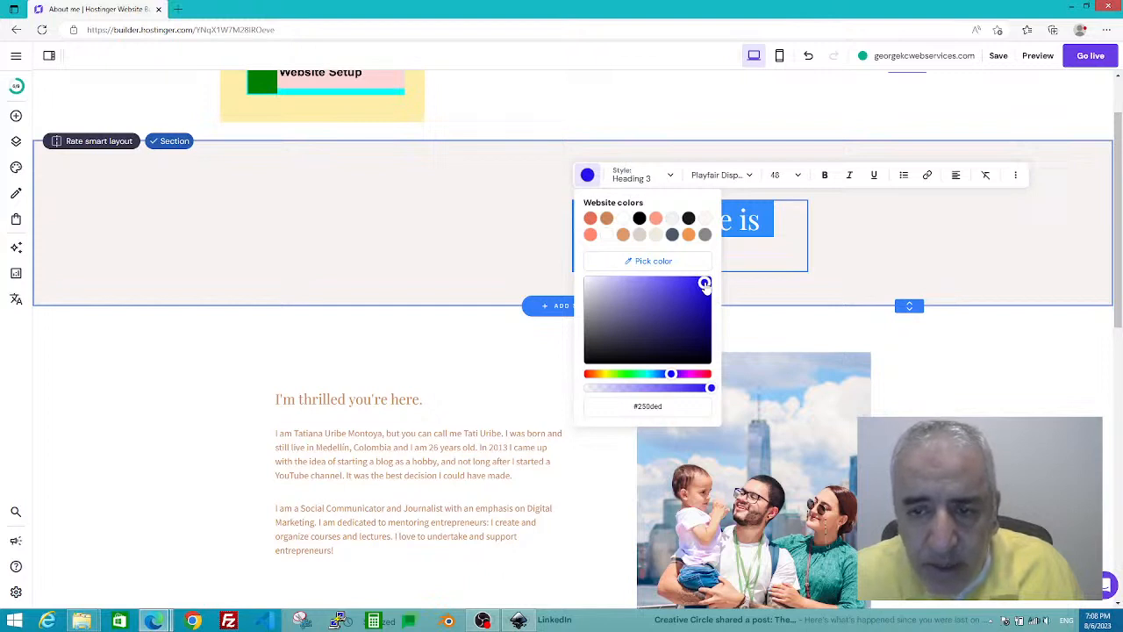
{"action": "key", "text": "Escape"}
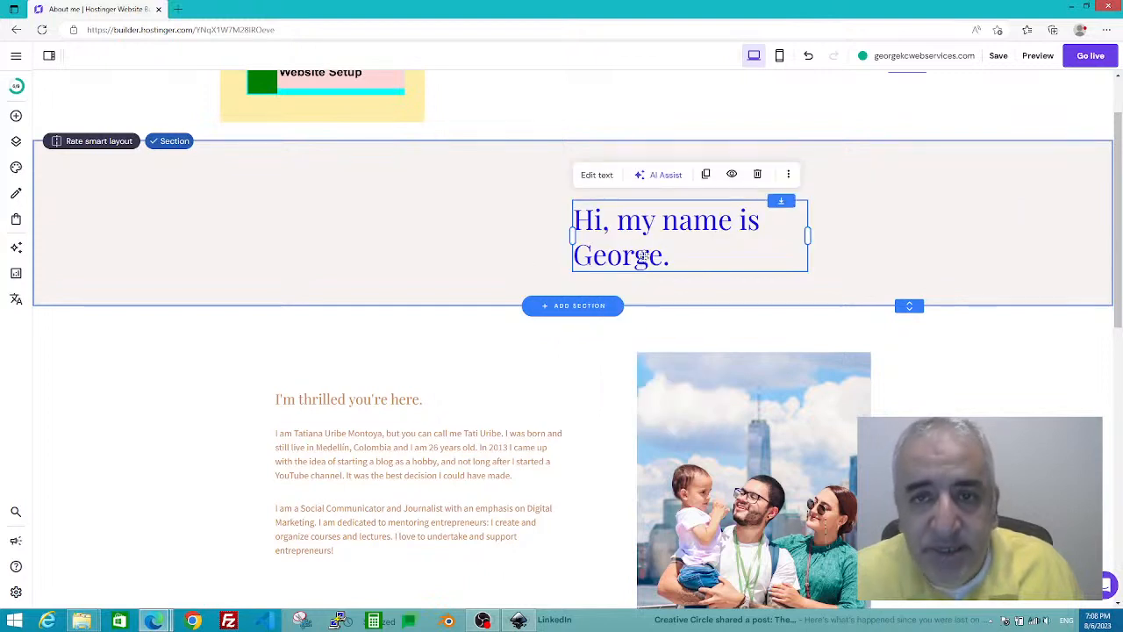
Step: Apply the Heading 5 text style to the greeting text
{"action": "left_click", "coordinate": [598, 176]}
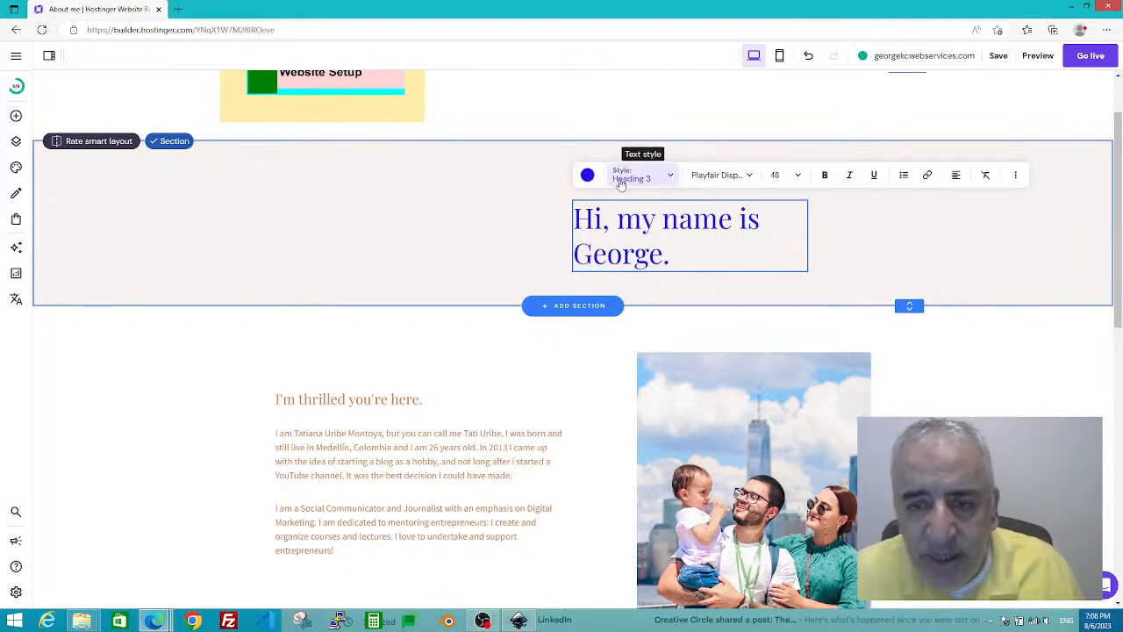
{"action": "left_click", "coordinate": [671, 176]}
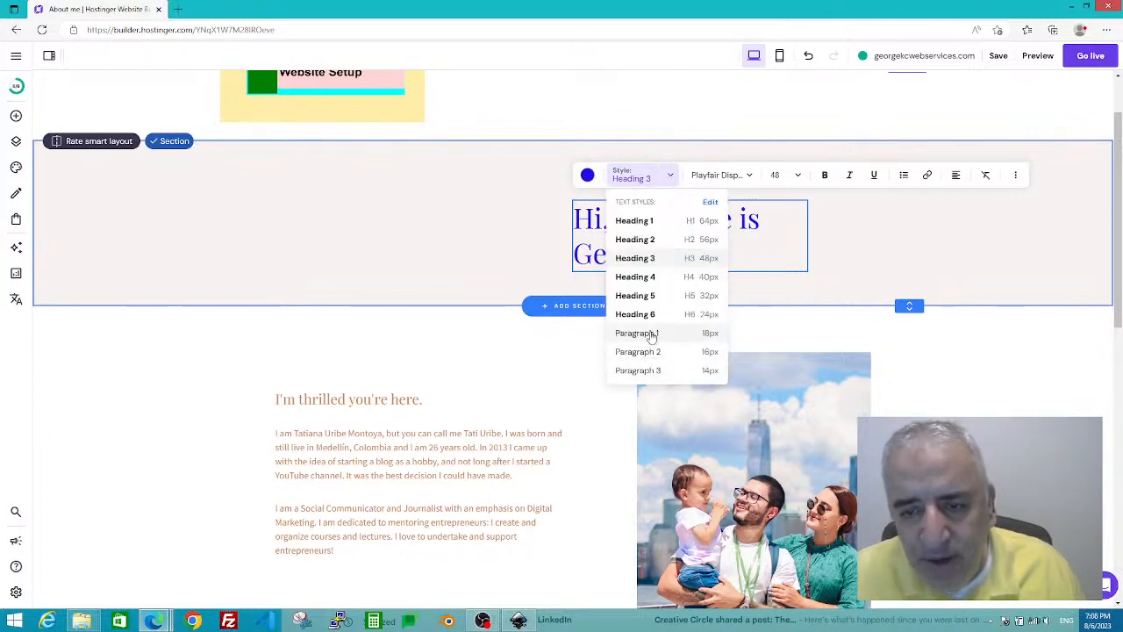
{"action": "left_click", "coordinate": [648, 296]}
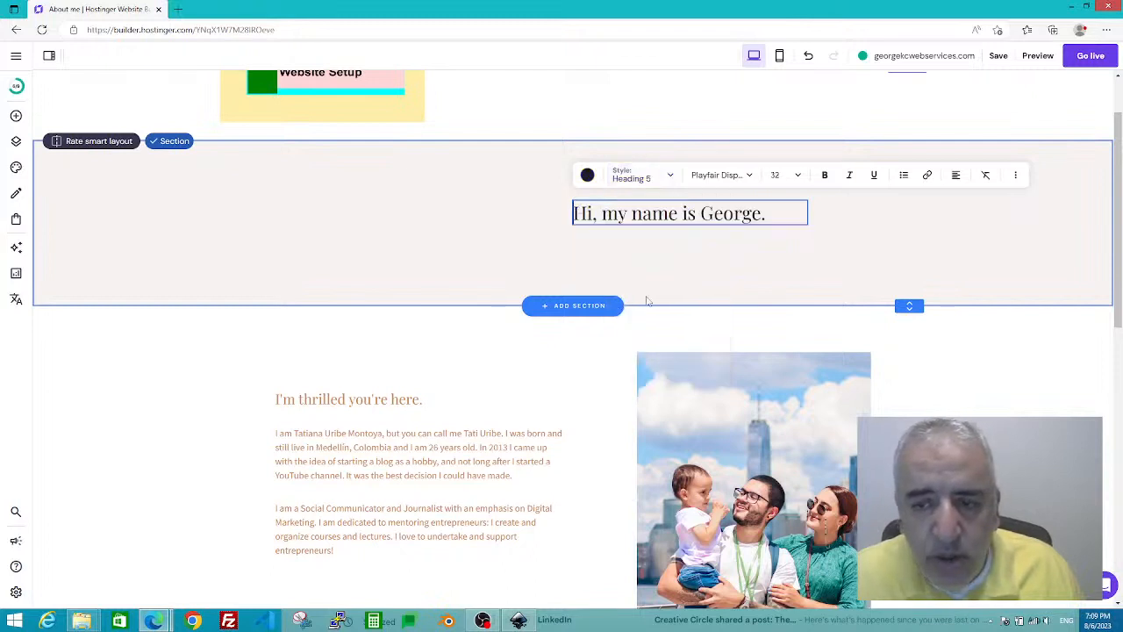
Step: Try the Karla Light font on the greeting text, and set the whole sentence to Karla Bold
{"action": "left_click", "coordinate": [748, 176]}
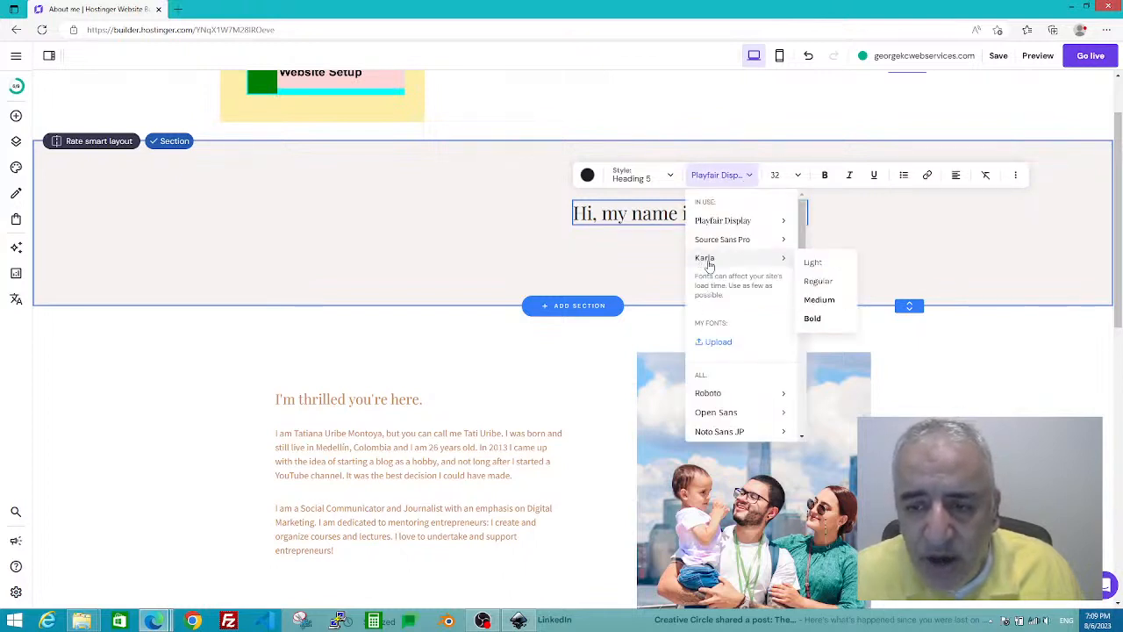
{"action": "left_click", "coordinate": [812, 264]}
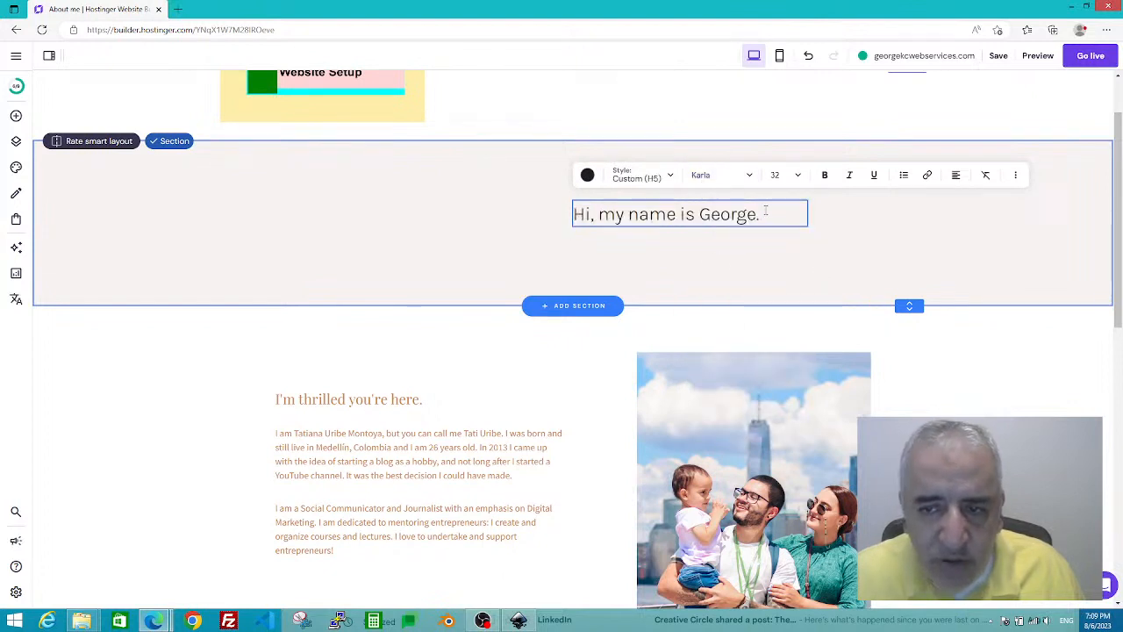
{"action": "left_click_drag", "start_coordinate": [765, 210], "coordinate": [579, 219]}
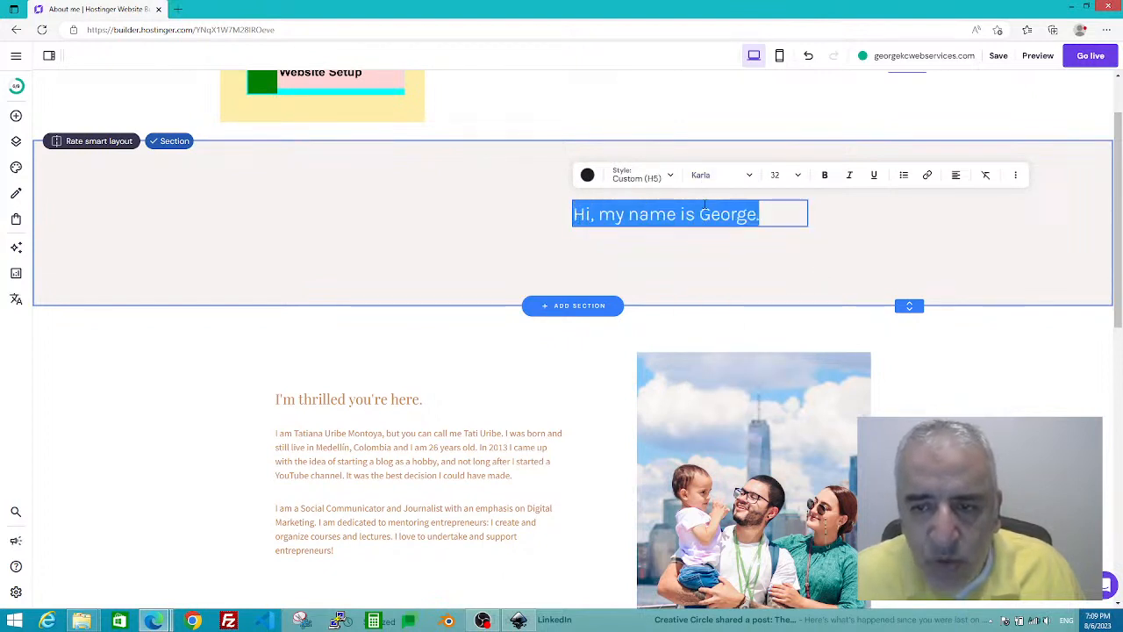
{"action": "left_click", "coordinate": [748, 176]}
{"action": "mouse_move", "coordinate": [789, 270]}
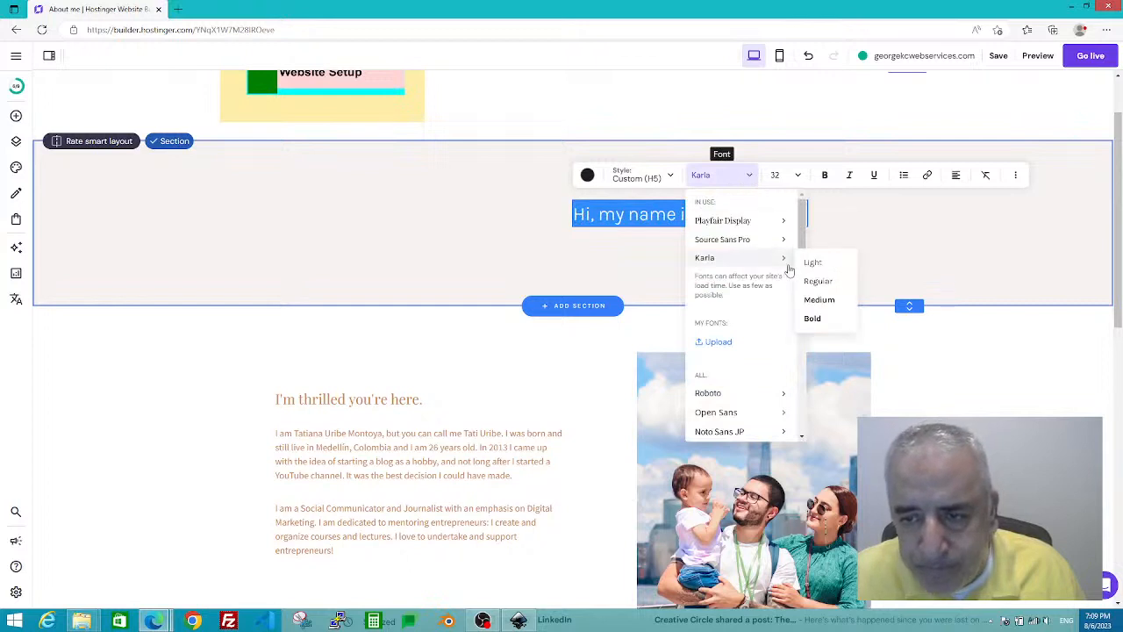
{"action": "left_click", "coordinate": [812, 320]}
{"action": "key", "text": "Escape"}
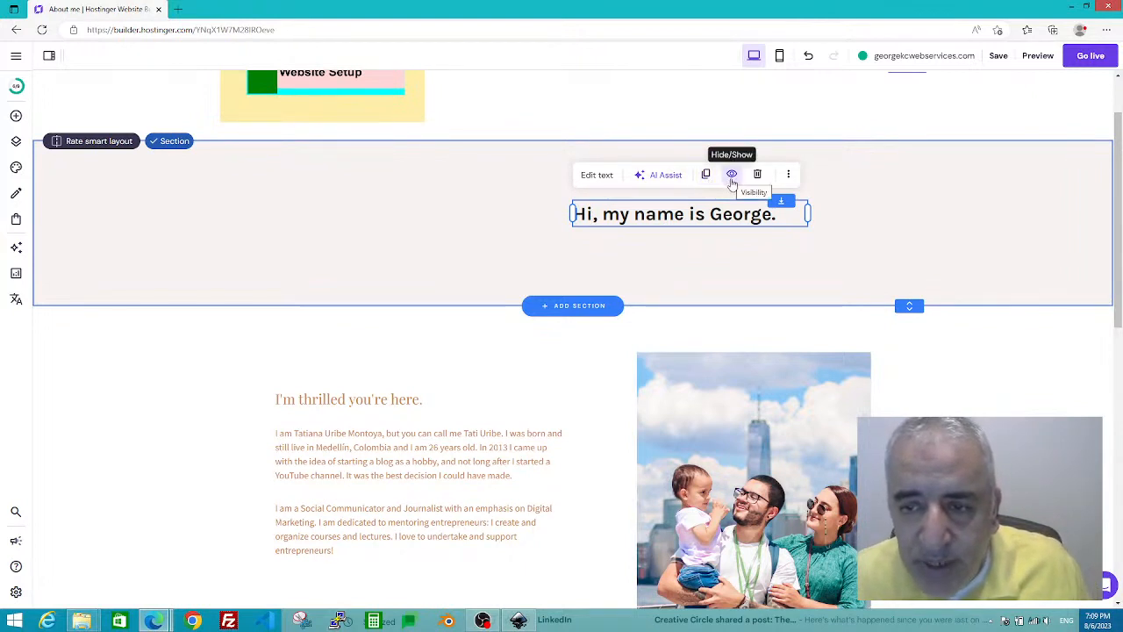
Step: Look over the greeting text element's additional options and move it toward the horizontal center of the section
{"action": "left_click", "coordinate": [789, 175]}
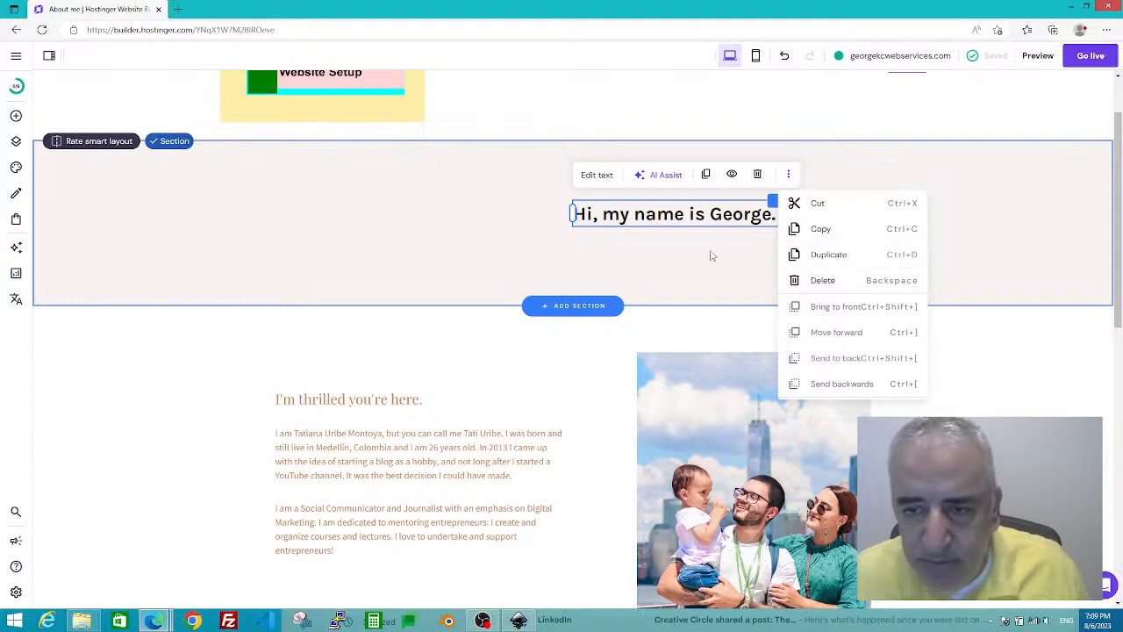
{"action": "left_click", "coordinate": [678, 243]}
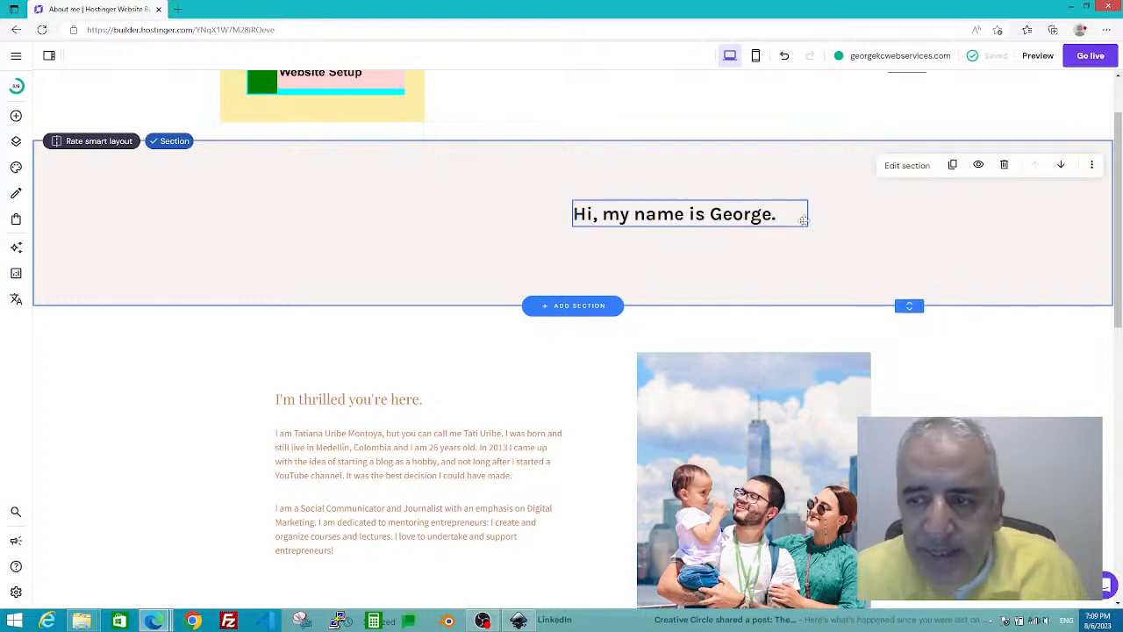
{"action": "left_click", "coordinate": [594, 219]}
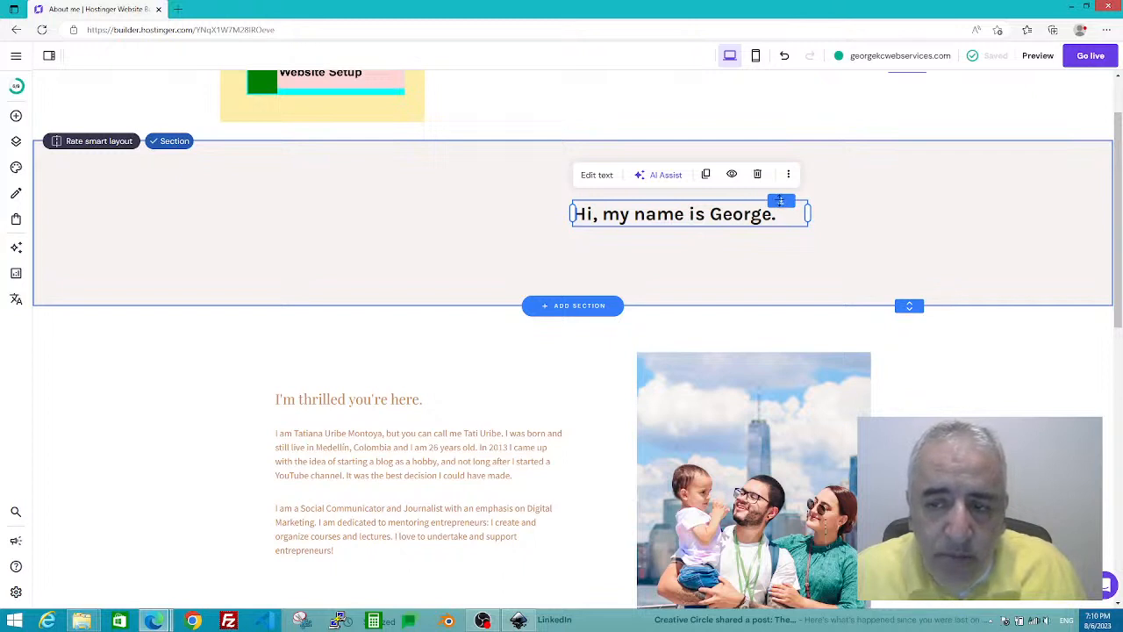
{"action": "left_click_drag", "start_coordinate": [780, 201], "coordinate": [786, 206]}
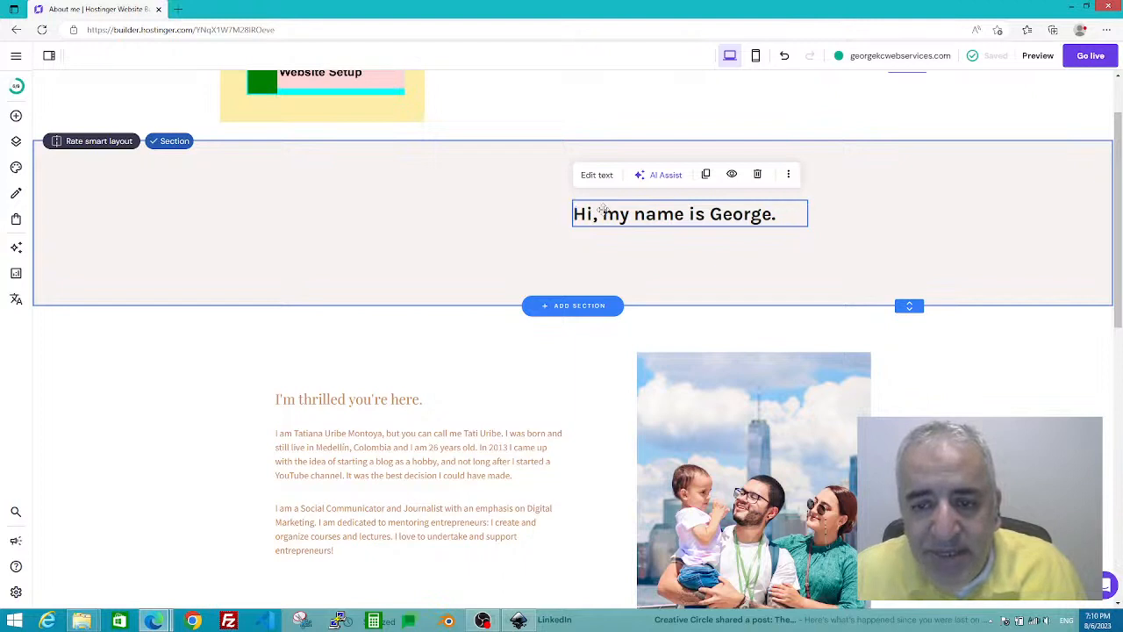
{"action": "left_click_drag", "start_coordinate": [600, 214], "coordinate": [549, 220]}
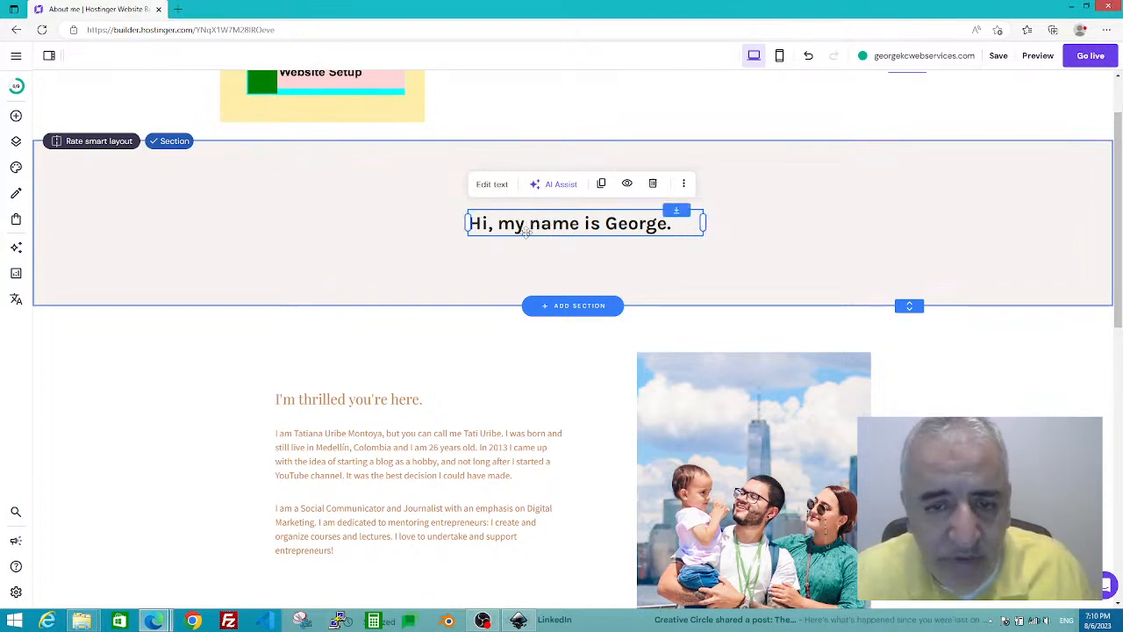
Step: Fine-tune the greeting text's position so it is centered horizontally in the section, using the layout grid
{"action": "mouse_move", "coordinate": [524, 223]}
{"action": "left_mouse_down"}
{"action": "mouse_move", "coordinate": [508, 225]}
{"action": "mouse_move", "coordinate": [517, 226]}
{"action": "mouse_move", "coordinate": [512, 241]}
{"action": "mouse_move", "coordinate": [513, 214]}
{"action": "mouse_move", "coordinate": [608, 238]}
{"action": "mouse_move", "coordinate": [589, 226]}
{"action": "mouse_move", "coordinate": [501, 225]}
{"action": "mouse_move", "coordinate": [600, 223]}
{"action": "mouse_move", "coordinate": [516, 226]}
{"action": "left_mouse_up"}
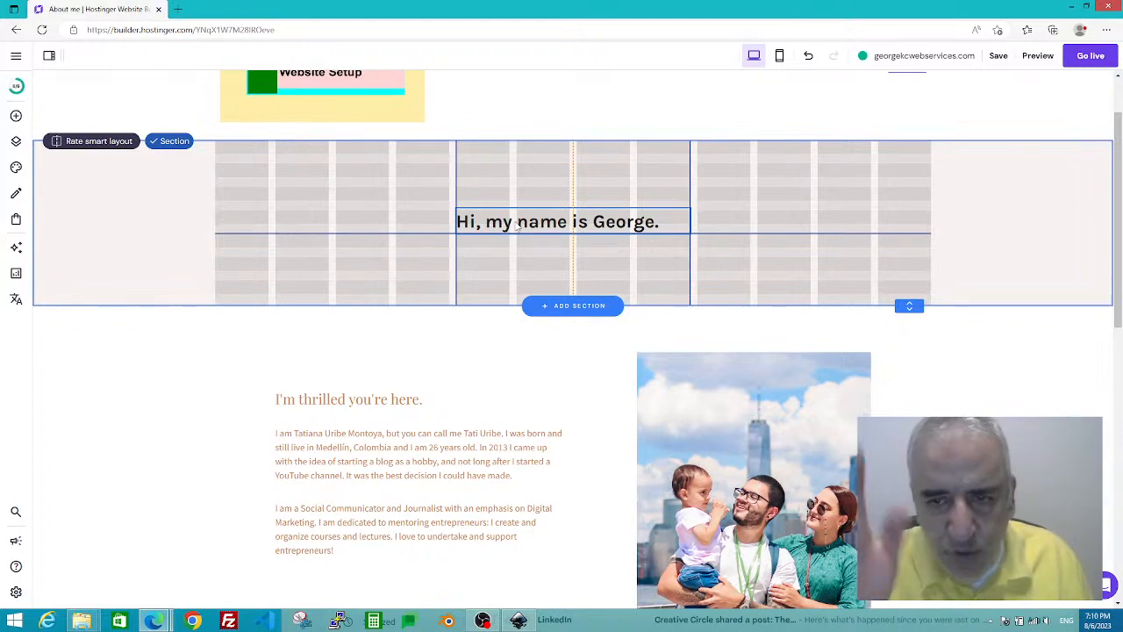
{"action": "left_click_drag", "start_coordinate": [518, 226], "coordinate": [501, 221]}
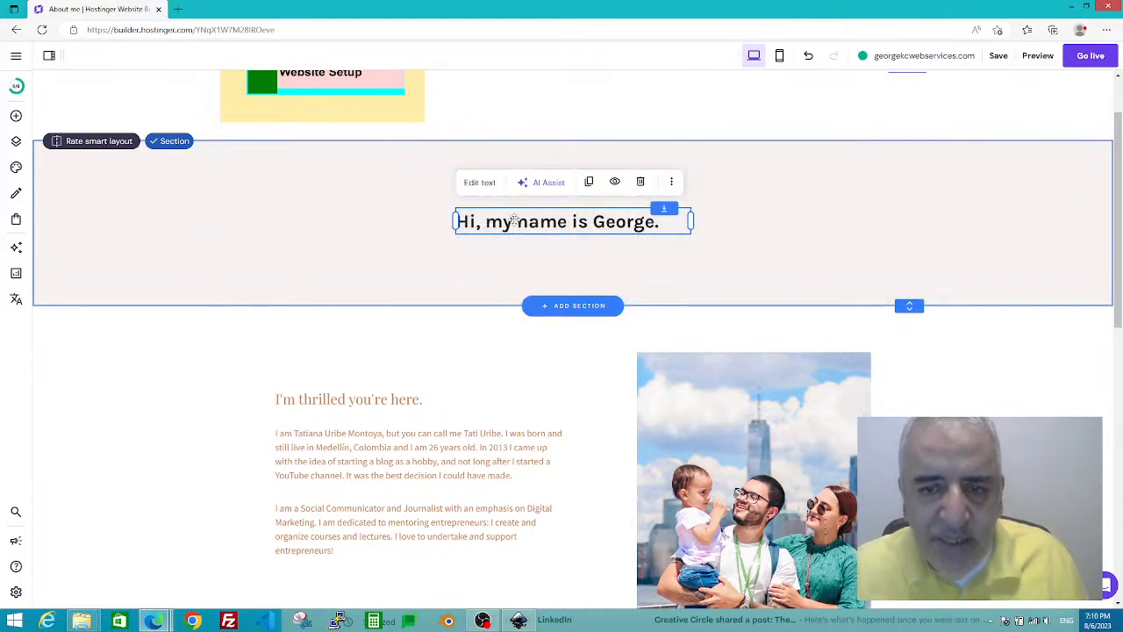
{"action": "left_click", "coordinate": [406, 239]}
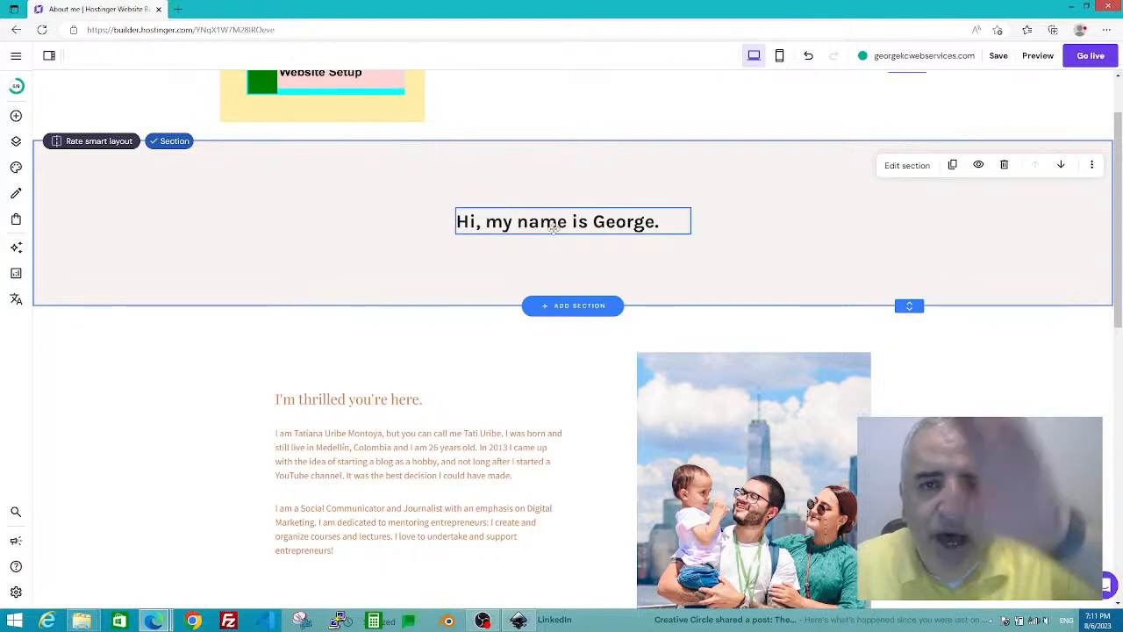
{"action": "mouse_move", "coordinate": [542, 226]}
{"action": "left_mouse_down"}
{"action": "mouse_move", "coordinate": [551, 235]}
{"action": "mouse_move", "coordinate": [548, 181]}
{"action": "mouse_move", "coordinate": [547, 224]}
{"action": "left_mouse_up"}
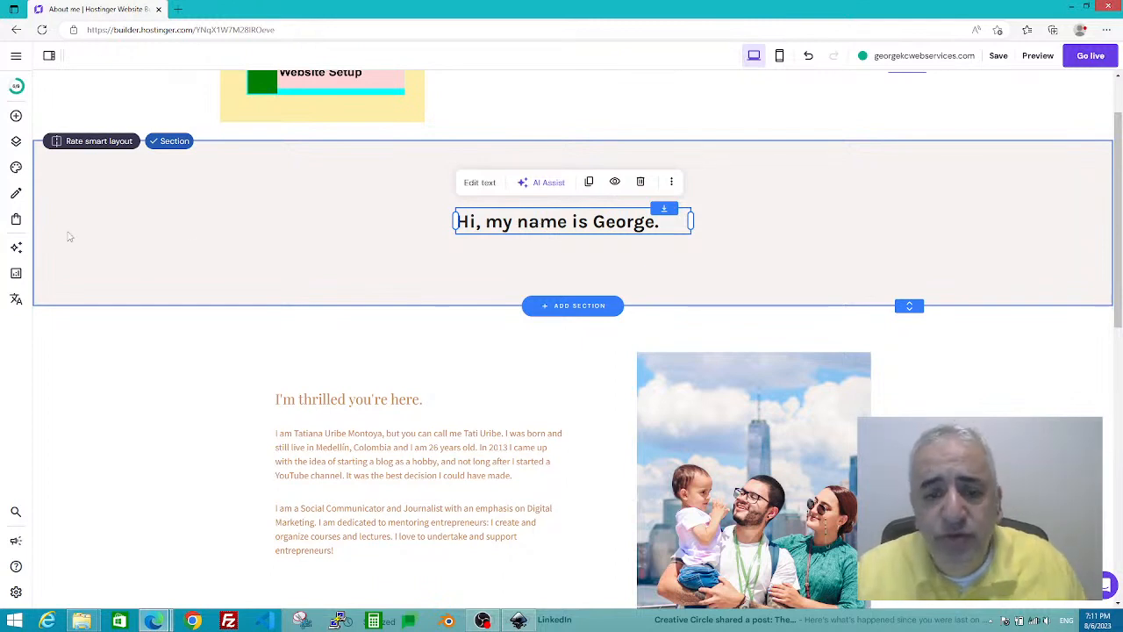
Step: Copy the greeting text element and delete it from the section
{"action": "left_click", "coordinate": [672, 182]}
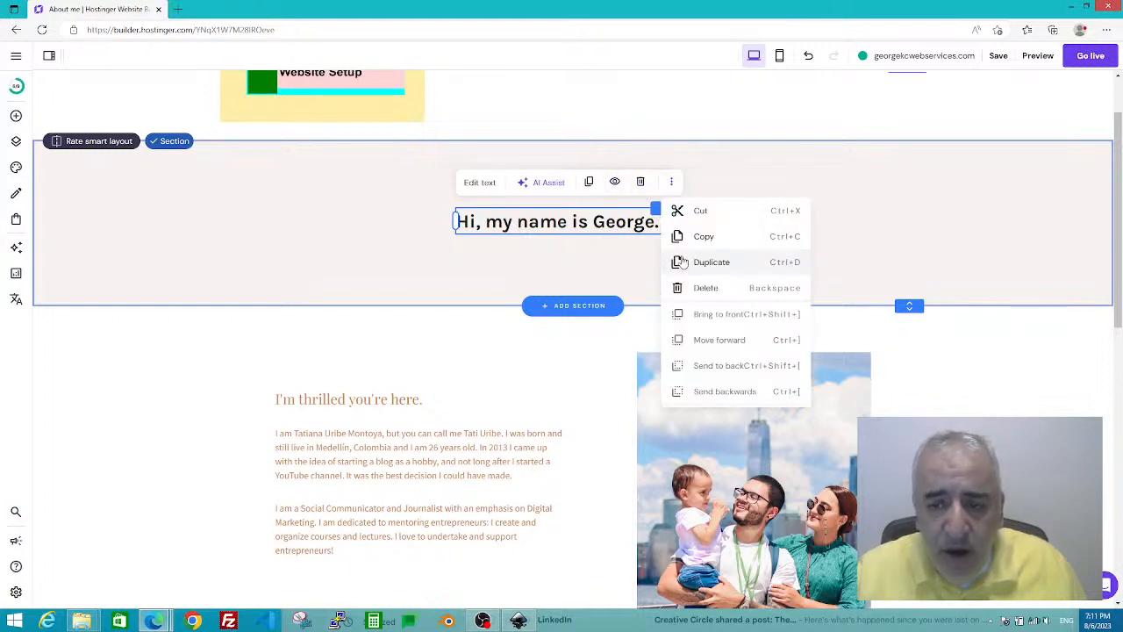
{"action": "left_click", "coordinate": [703, 239]}
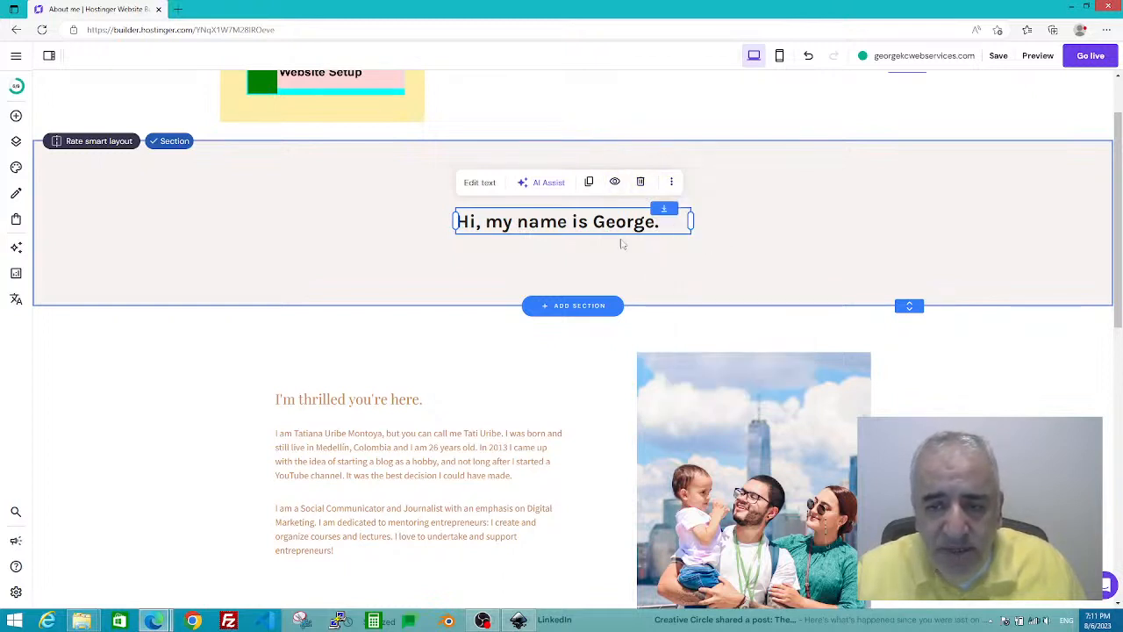
{"action": "left_click", "coordinate": [642, 182]}
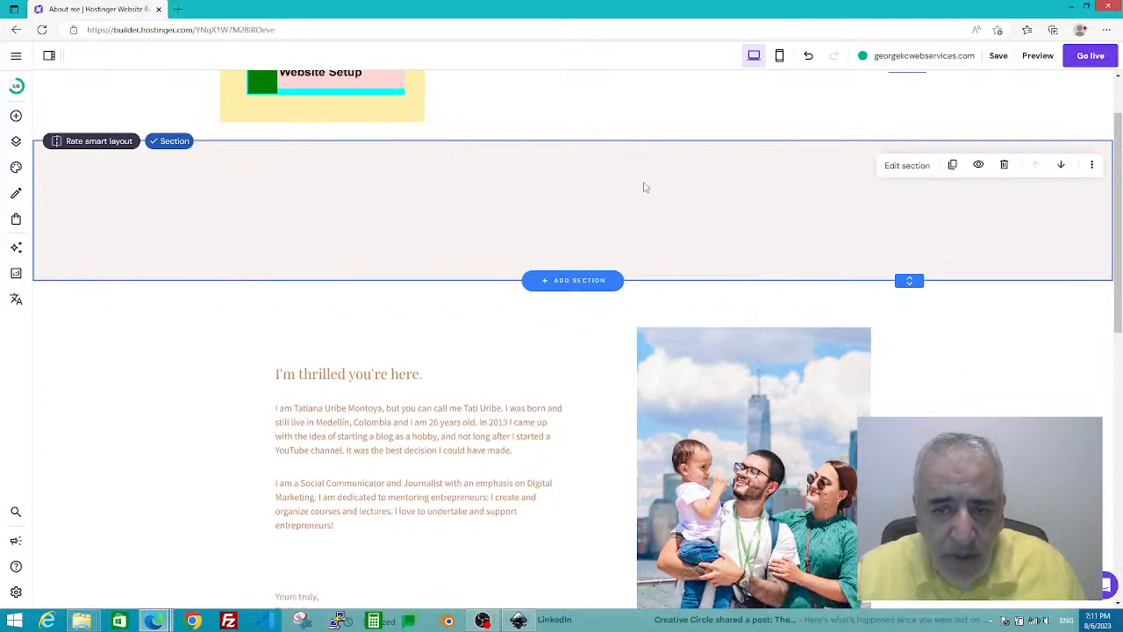
Step: Try to paste the copied greeting text into the empty section
{"action": "right_click", "coordinate": [488, 202]}
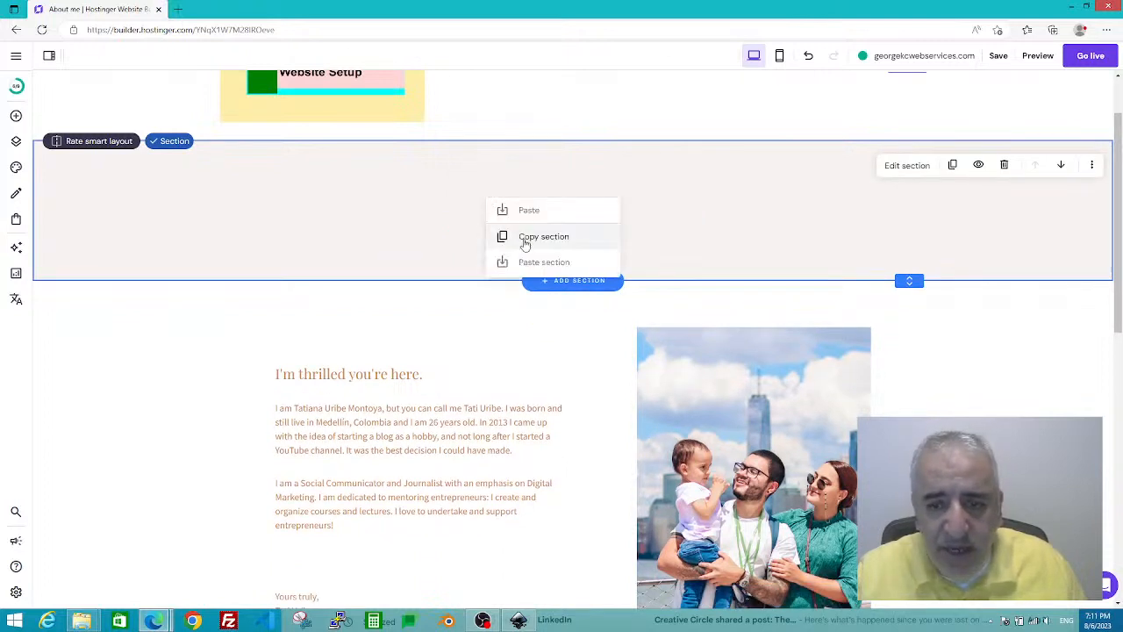
{"action": "left_click", "coordinate": [457, 213]}
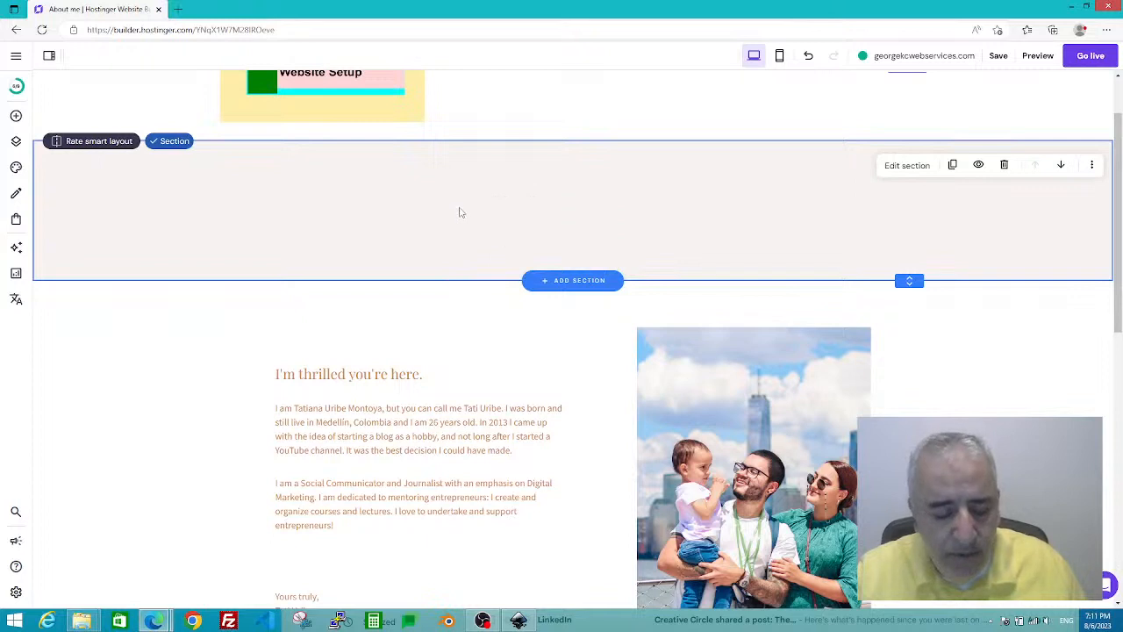
{"action": "right_click", "coordinate": [512, 196]}
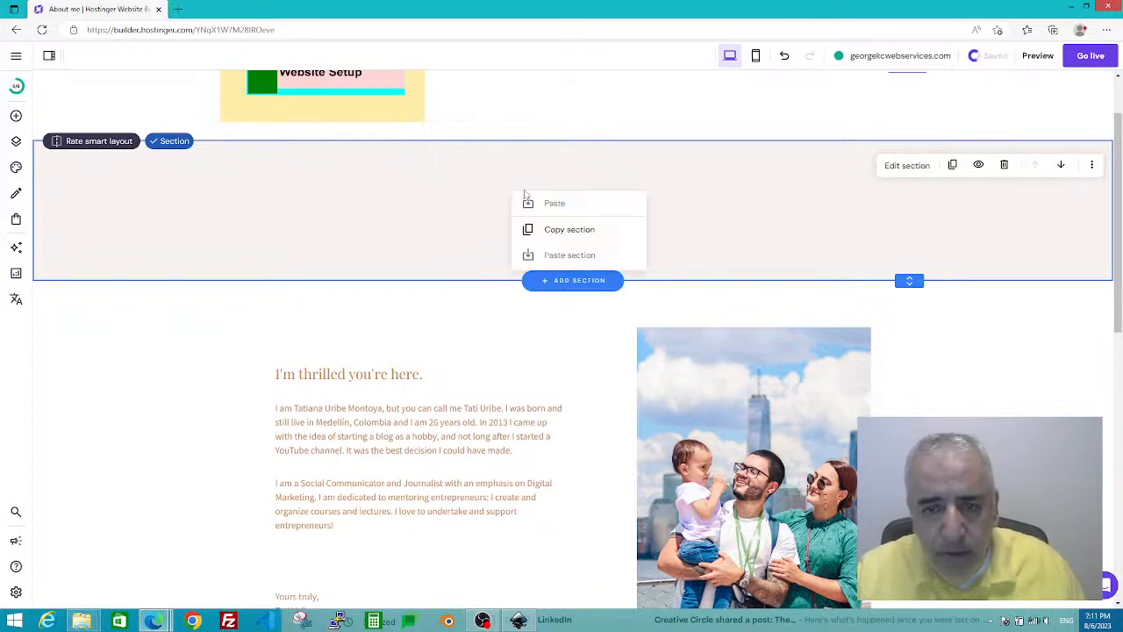
{"action": "left_click", "coordinate": [481, 204]}
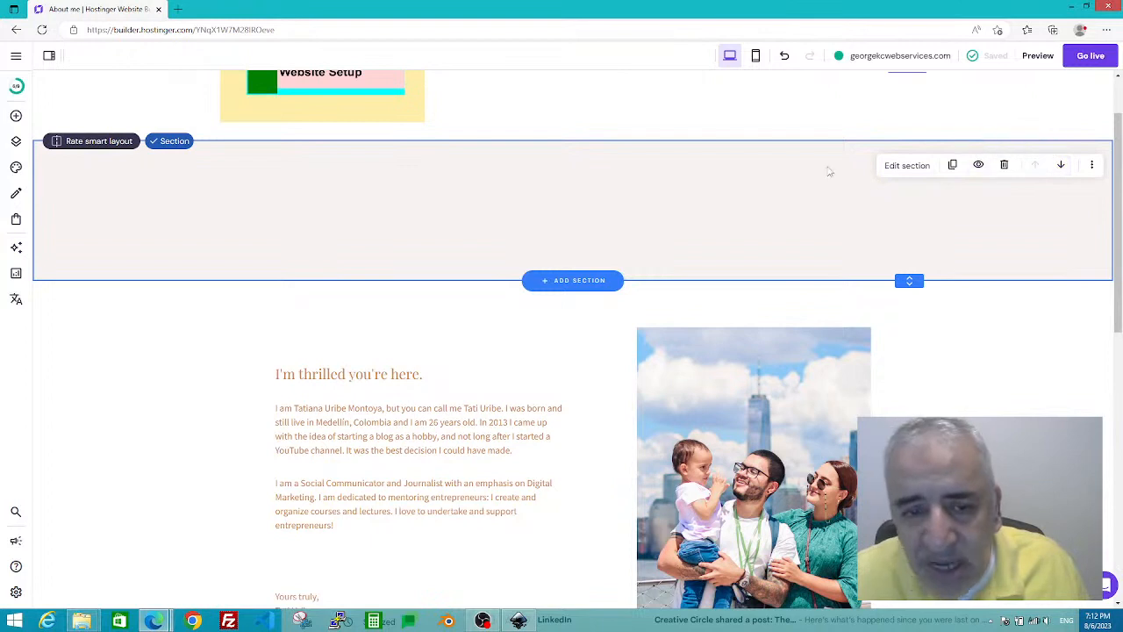
Step: Extend the empty section downward to about twice its height
{"action": "mouse_move", "coordinate": [581, 272]}
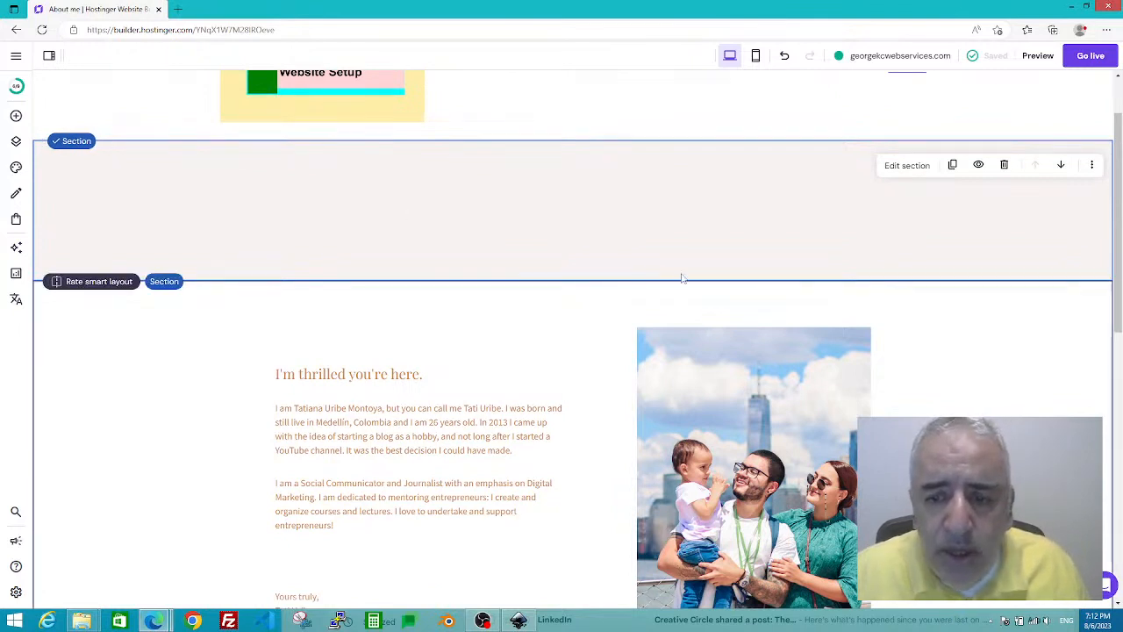
{"action": "mouse_move", "coordinate": [915, 278]}
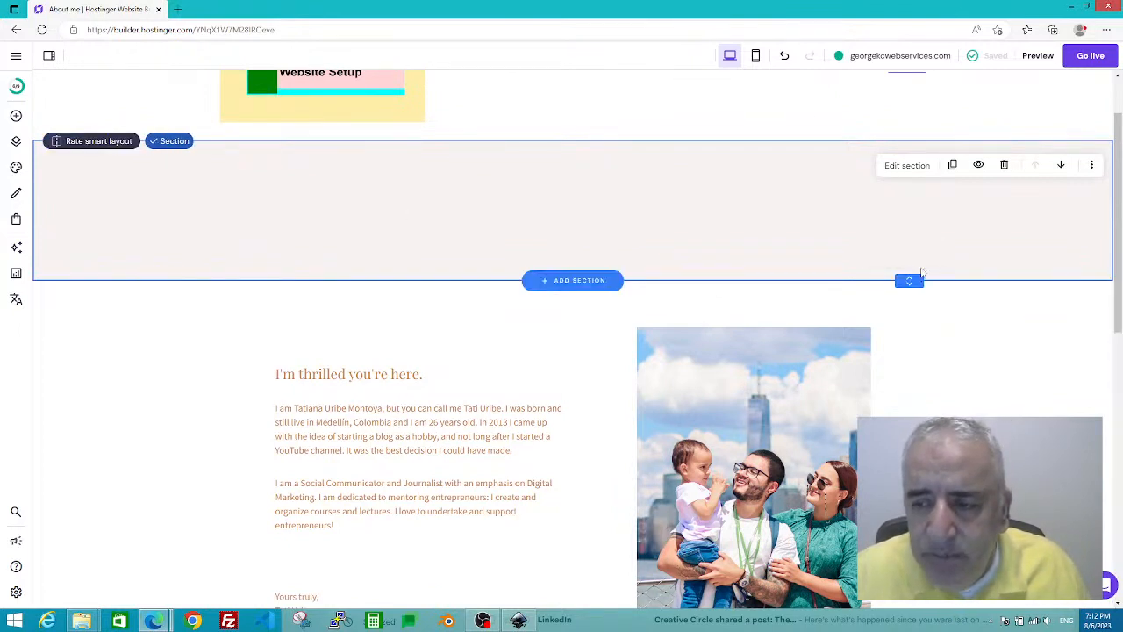
{"action": "left_click_drag", "start_coordinate": [910, 280], "coordinate": [909, 419]}
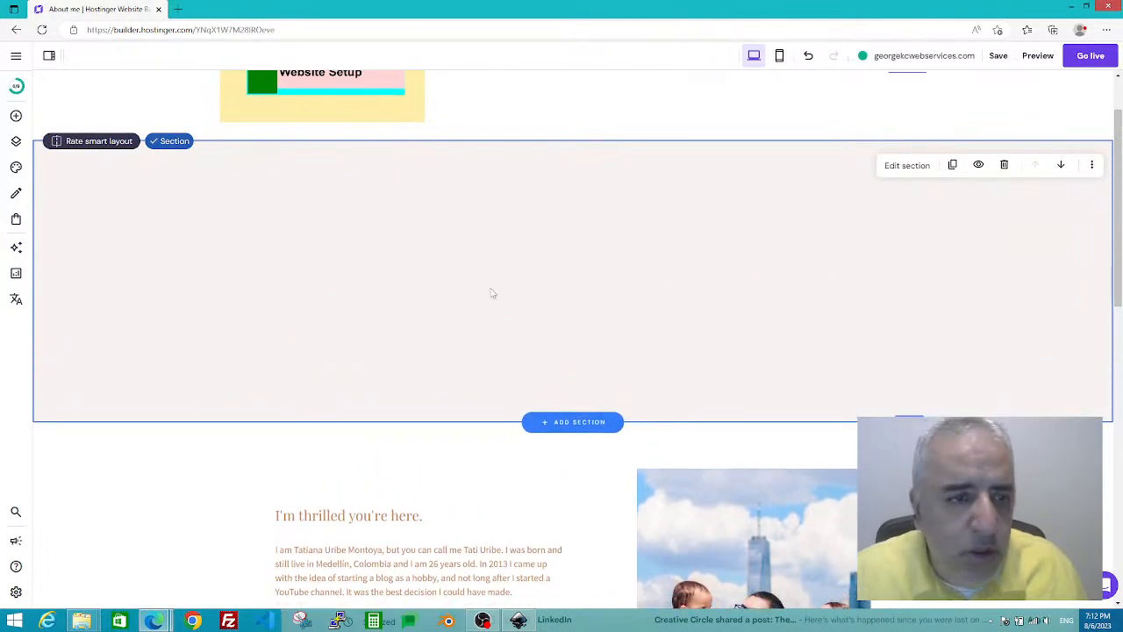
Step: Add an Image element to the empty section and move it up near the middle of the section
{"action": "scroll", "coordinate": [453, 286], "scroll_direction": "up", "scroll_amount": 1}
{"action": "scroll", "coordinate": [453, 286], "scroll_direction": "down", "scroll_amount": 2}
{"action": "scroll", "coordinate": [453, 287], "scroll_direction": "up", "scroll_amount": 2}
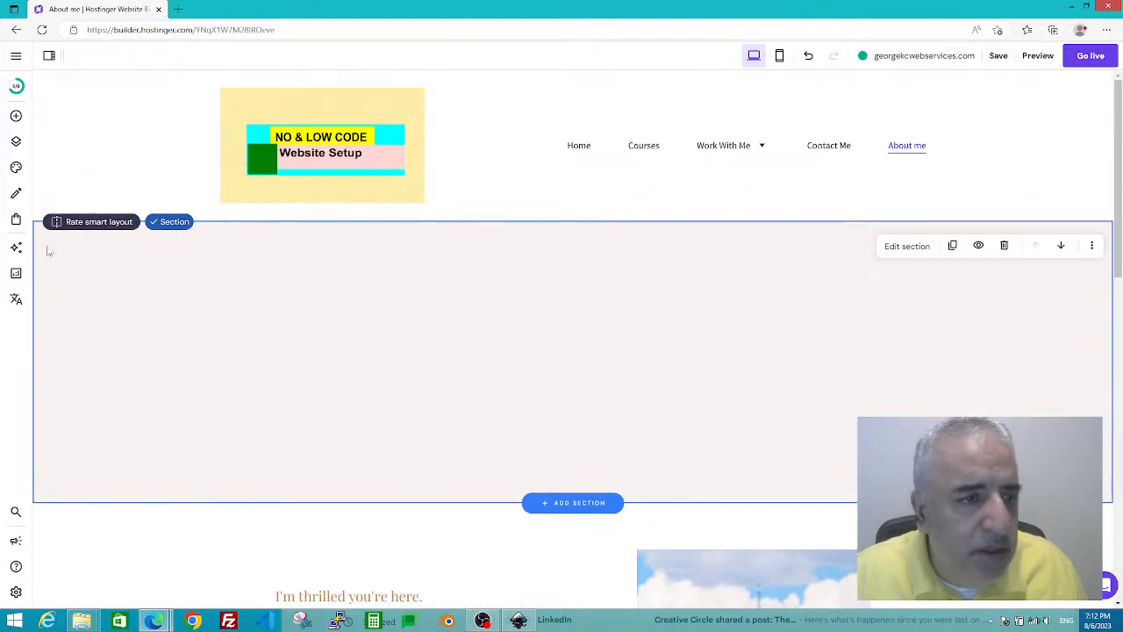
{"action": "left_click", "coordinate": [17, 116]}
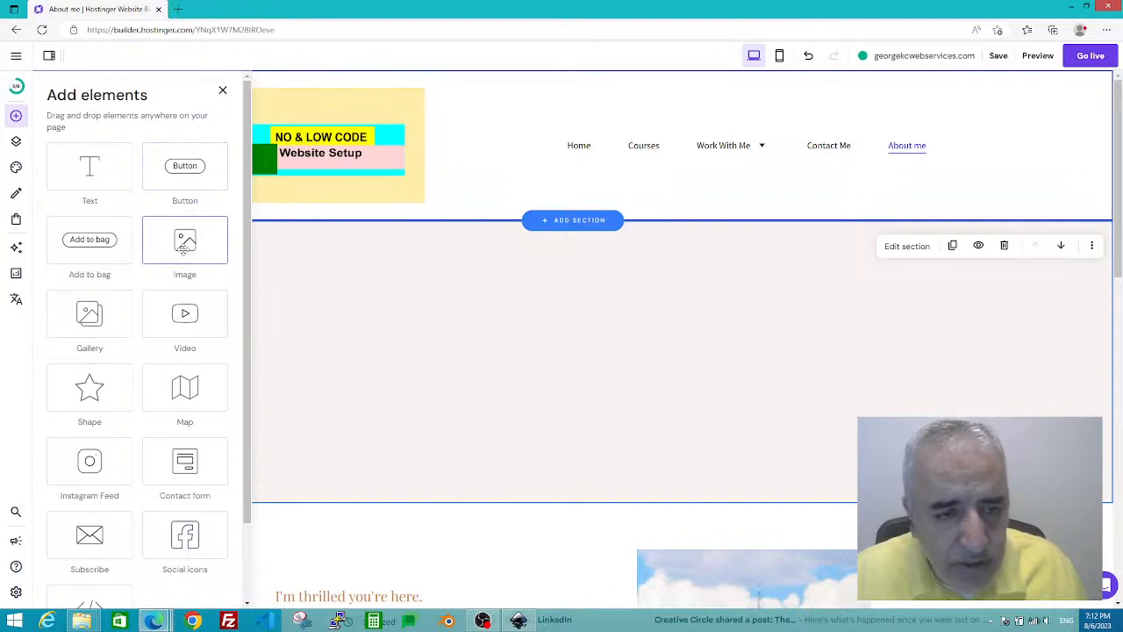
{"action": "left_click_drag", "start_coordinate": [185, 249], "coordinate": [590, 358]}
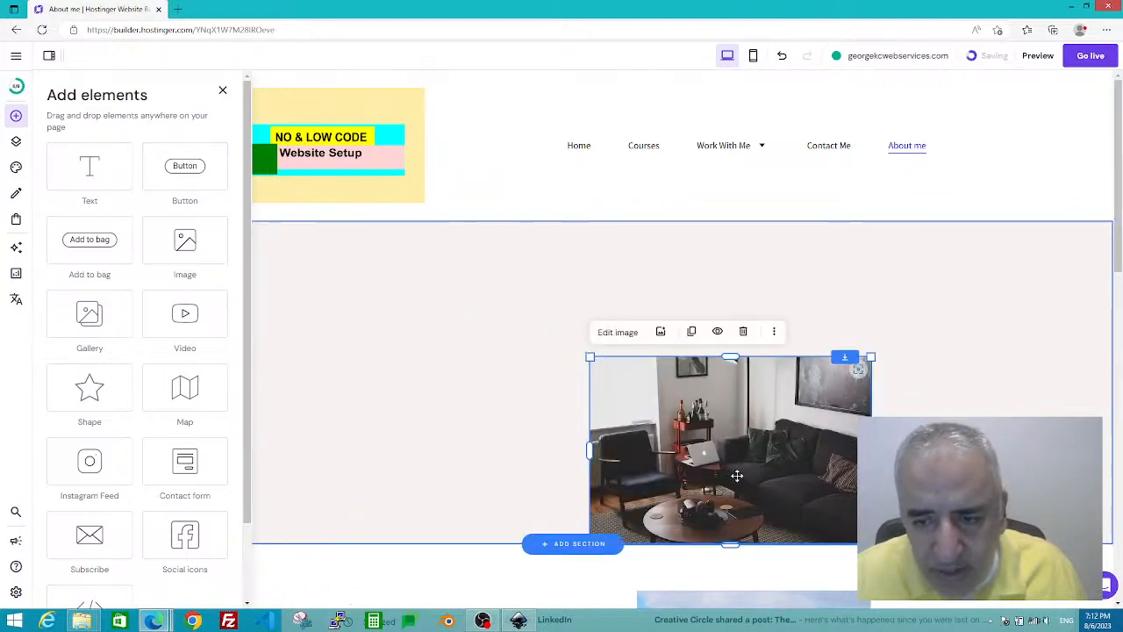
{"action": "left_click_drag", "start_coordinate": [734, 474], "coordinate": [607, 395]}
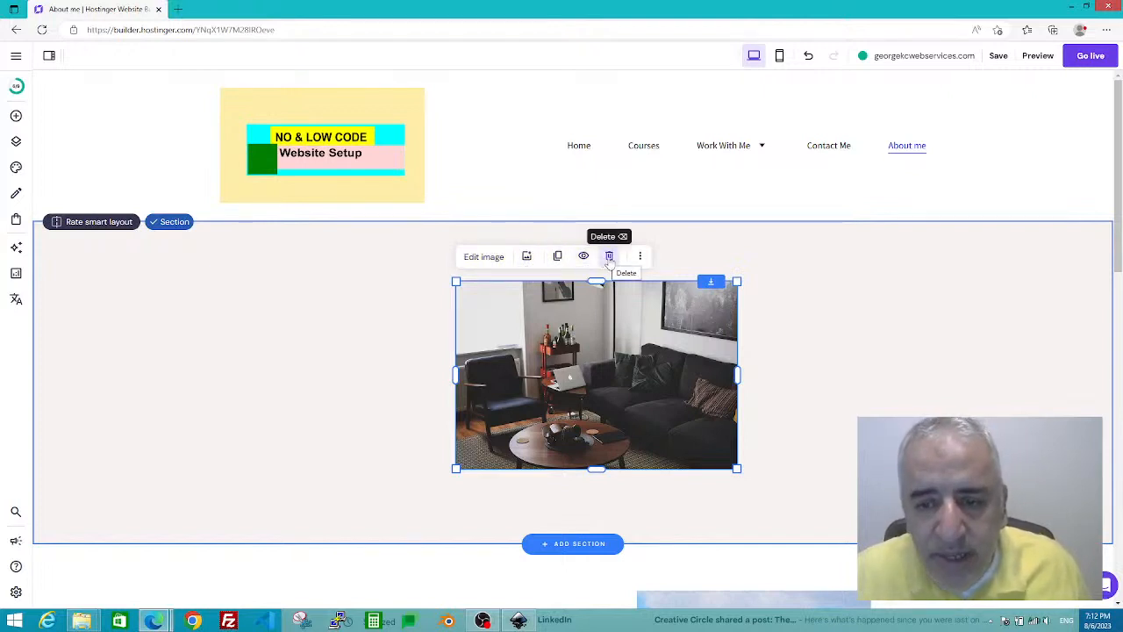
Step: Look over the image element's additional options and shift the image slightly left toward the section's horizontal center
{"action": "left_click", "coordinate": [640, 257]}
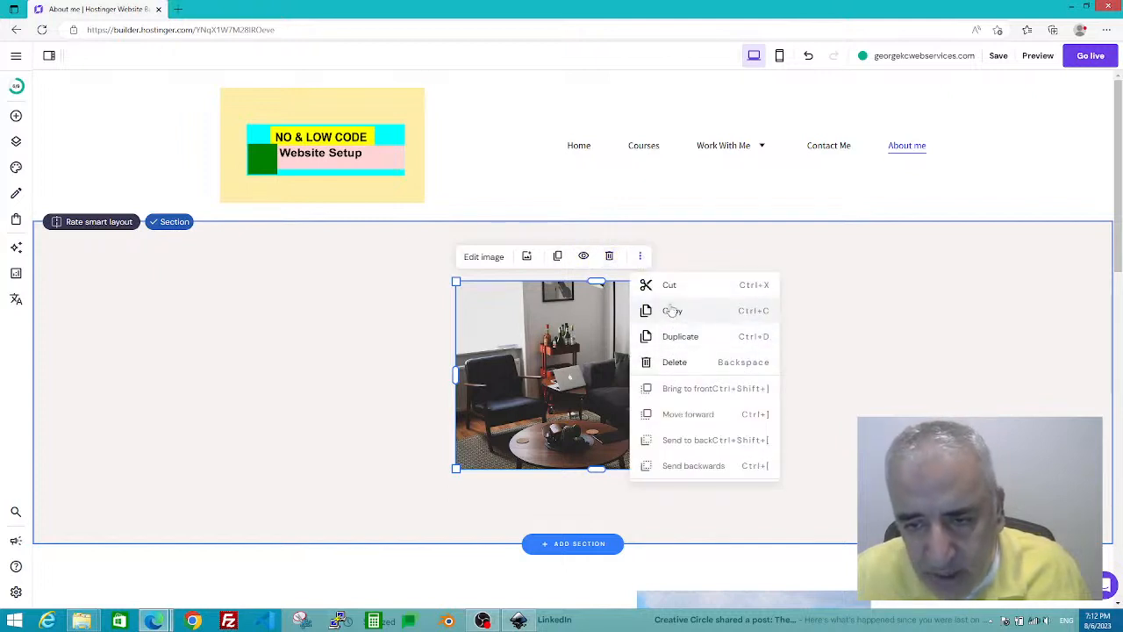
{"action": "left_click", "coordinate": [294, 286]}
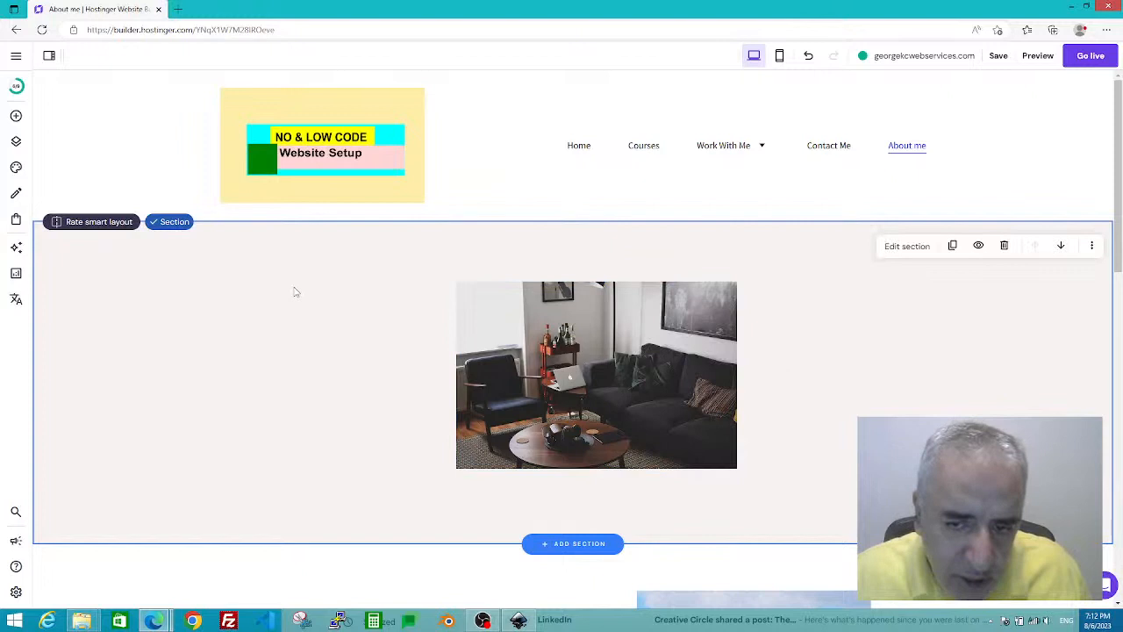
{"action": "left_click", "coordinate": [542, 324]}
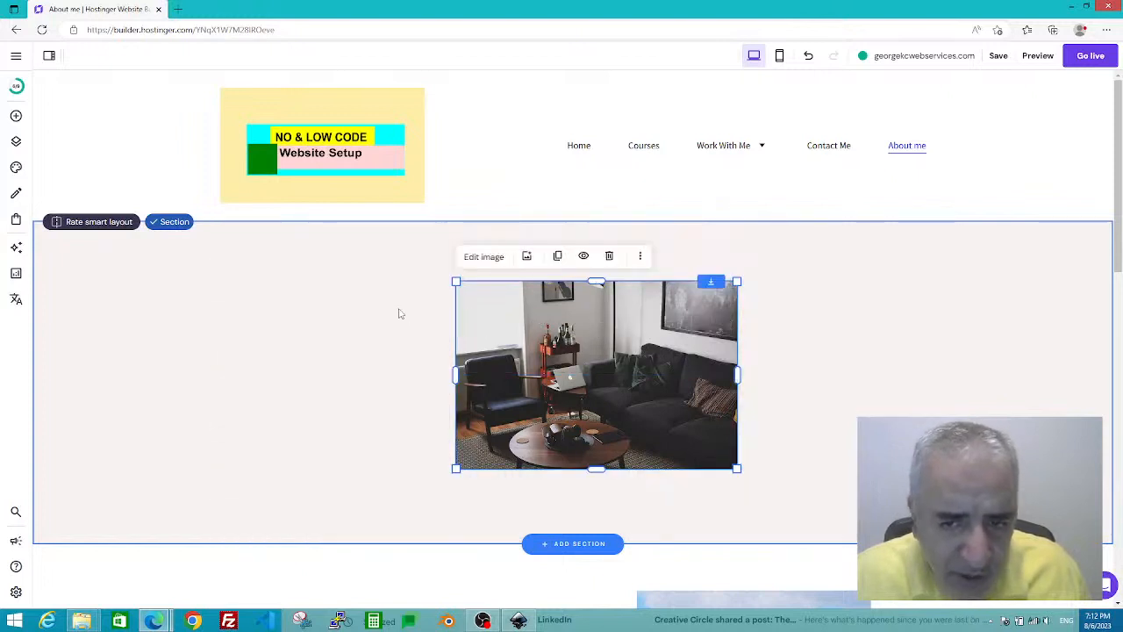
{"action": "left_click_drag", "start_coordinate": [567, 345], "coordinate": [568, 358]}
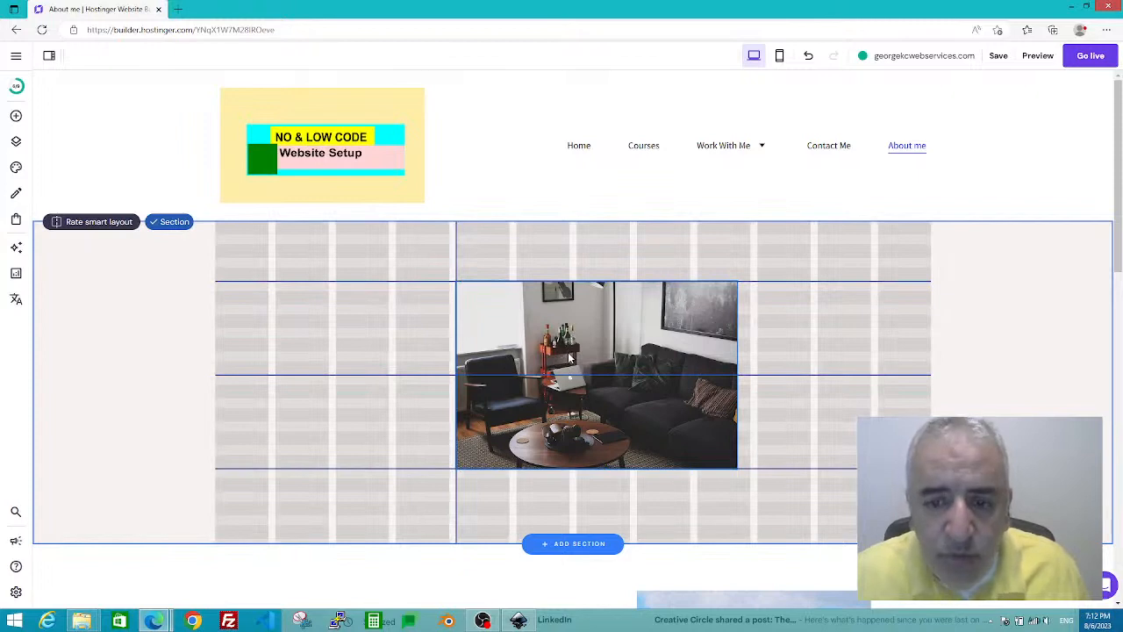
{"action": "left_click_drag", "start_coordinate": [569, 358], "coordinate": [525, 360]}
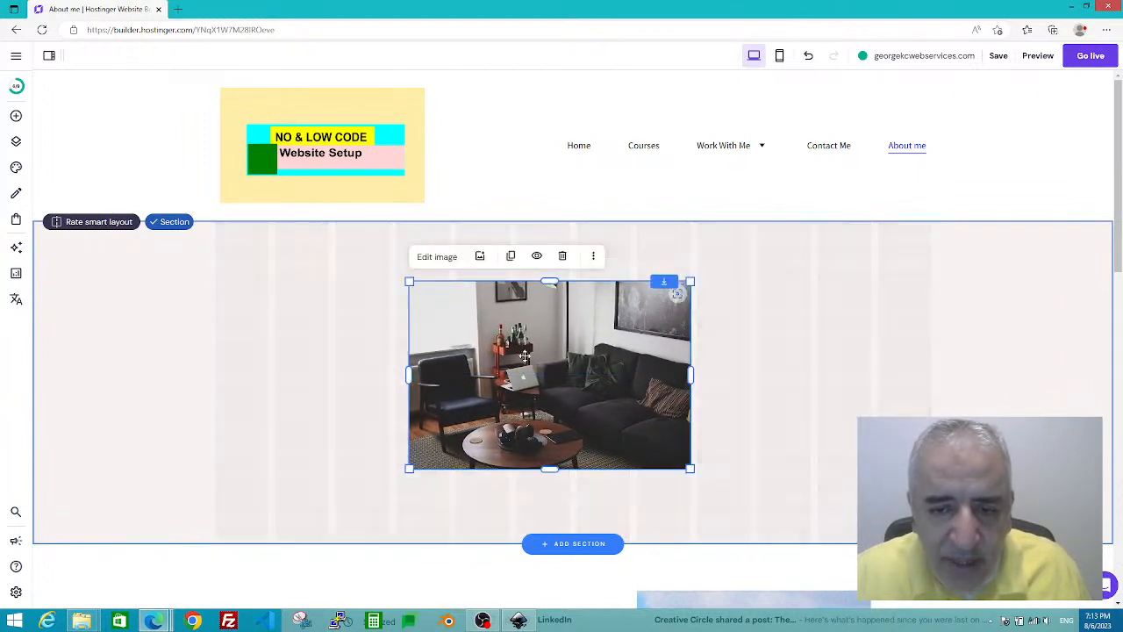
Step: Replace the placeholder picture with the first optimized-headshot-2 photo from the media library and deselect the image
{"action": "left_click", "coordinate": [480, 257]}
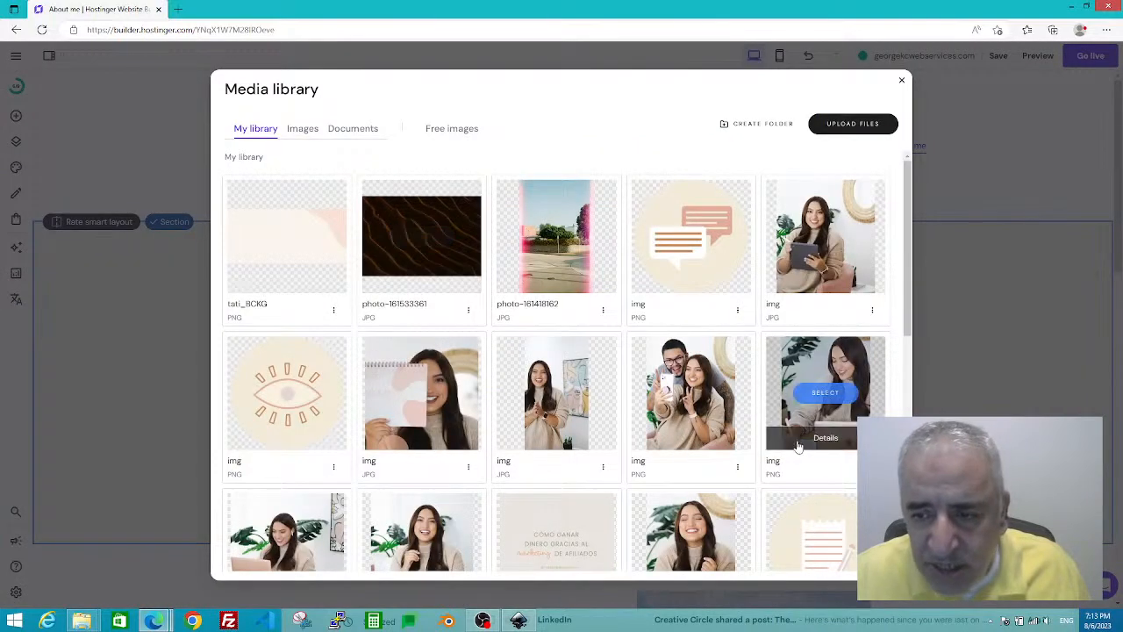
{"action": "scroll", "coordinate": [781, 430], "scroll_direction": "down", "scroll_amount": 10}
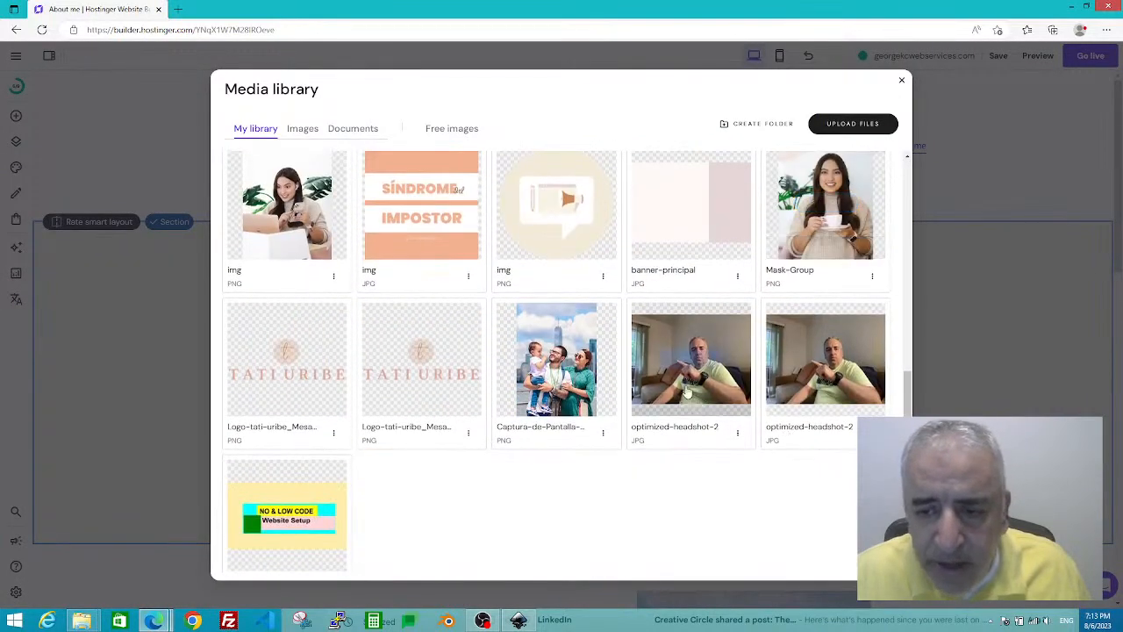
{"action": "mouse_move", "coordinate": [689, 367]}
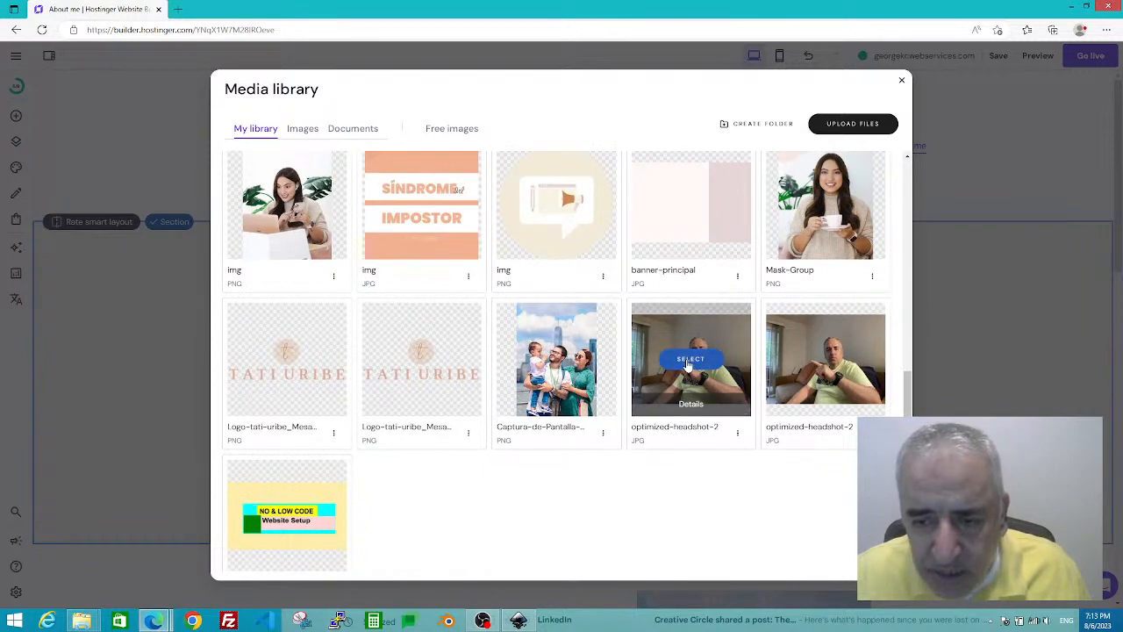
{"action": "left_click", "coordinate": [689, 360]}
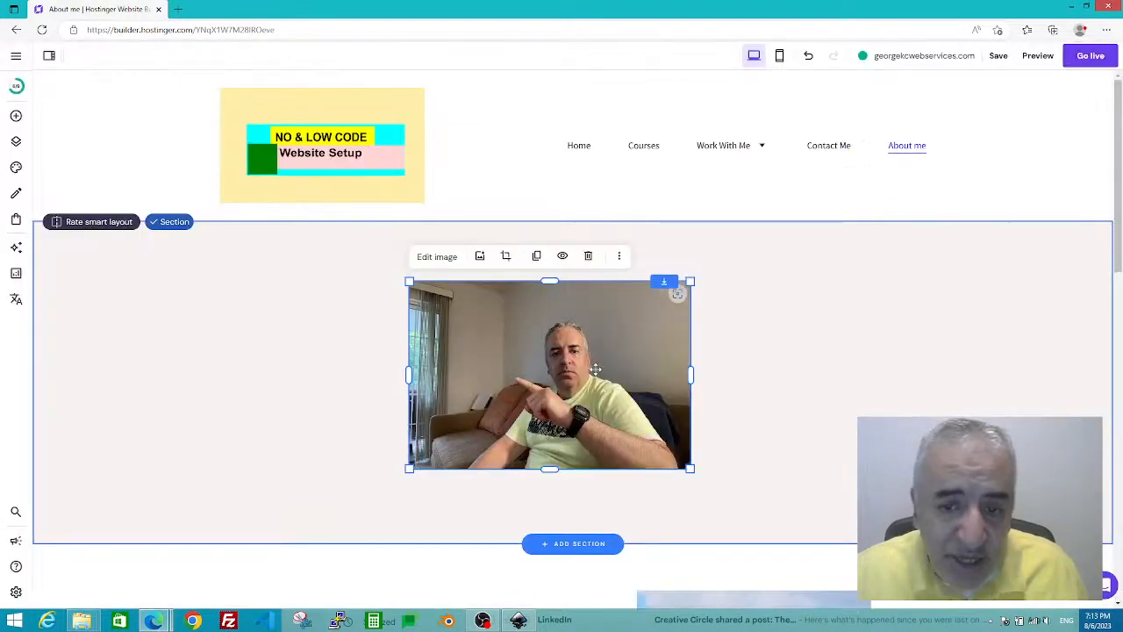
{"action": "left_click_drag", "start_coordinate": [596, 369], "coordinate": [597, 375]}
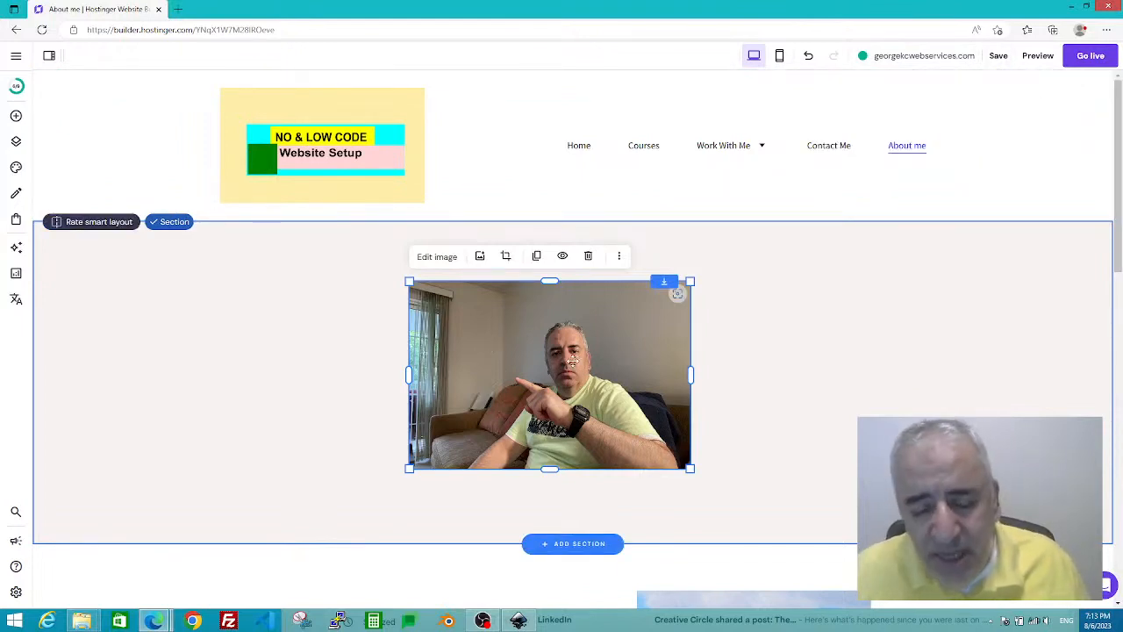
{"action": "left_click", "coordinate": [860, 297]}
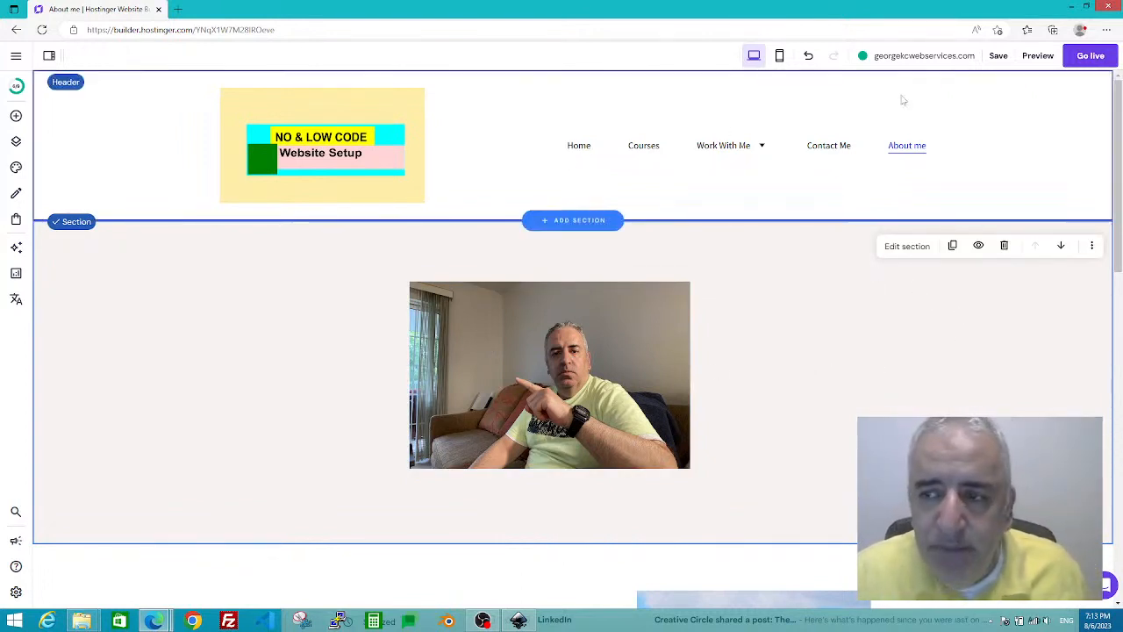
Step: Preview the About me page, looking through its desktop layout and switching to the mobile layout
{"action": "mouse_move", "coordinate": [998, 63]}
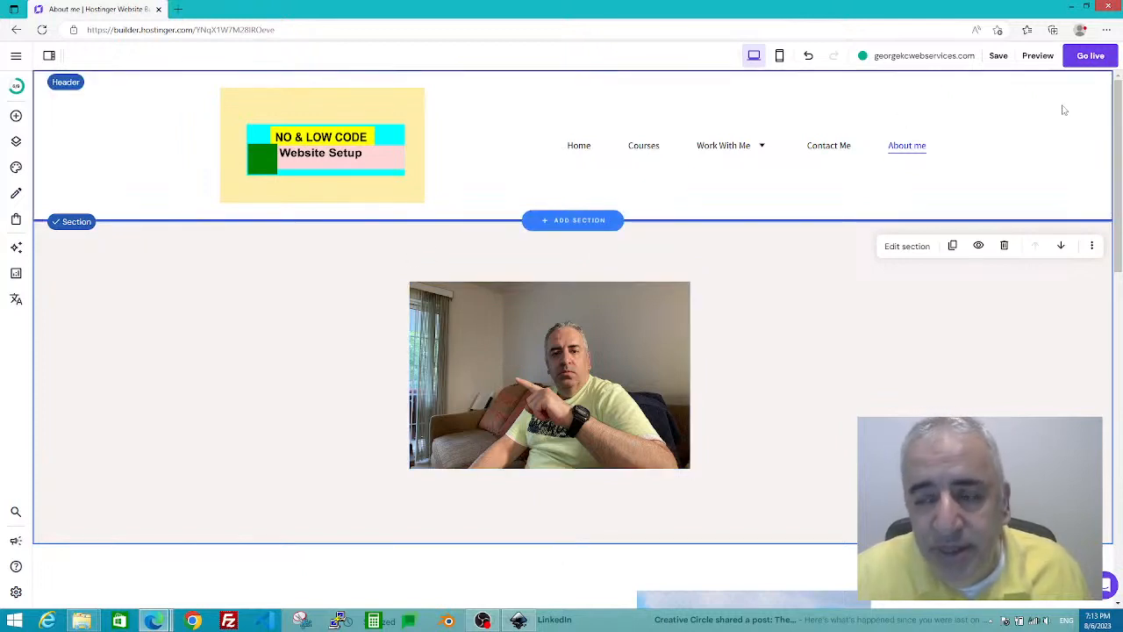
{"action": "left_click", "coordinate": [1034, 58]}
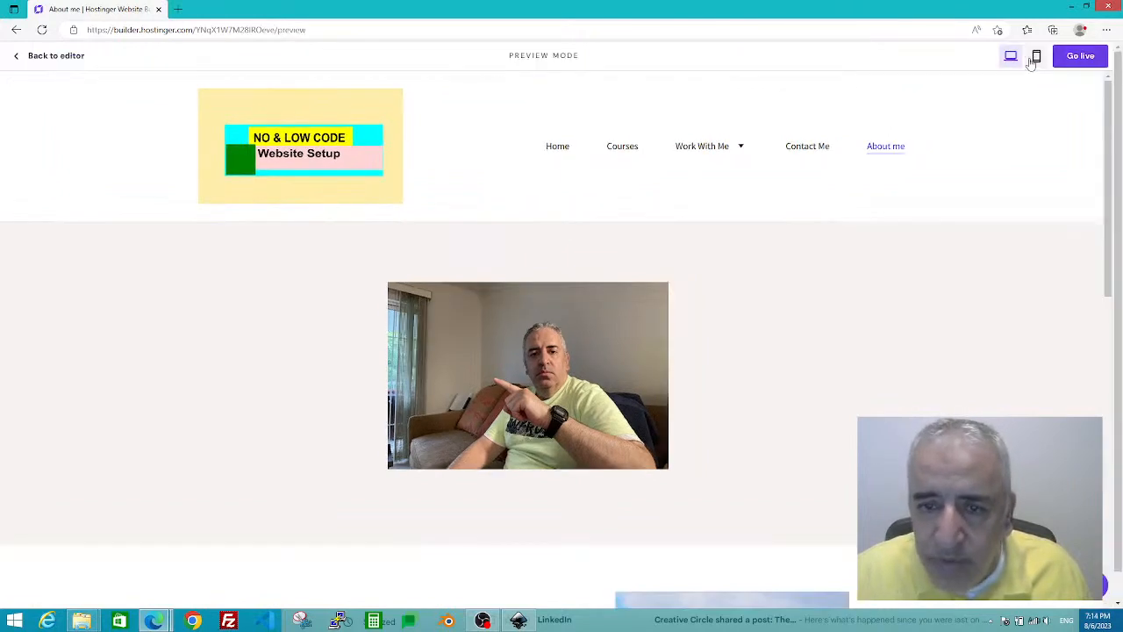
{"action": "scroll", "coordinate": [601, 327], "scroll_direction": "down", "scroll_amount": 8}
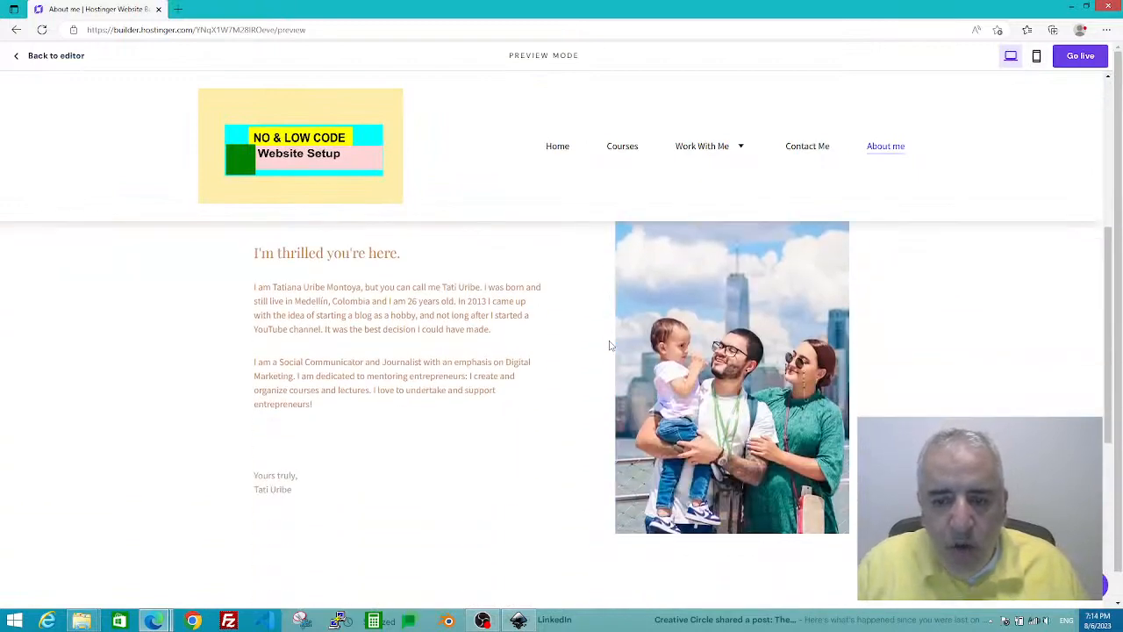
{"action": "scroll", "coordinate": [610, 348], "scroll_direction": "up", "scroll_amount": 6}
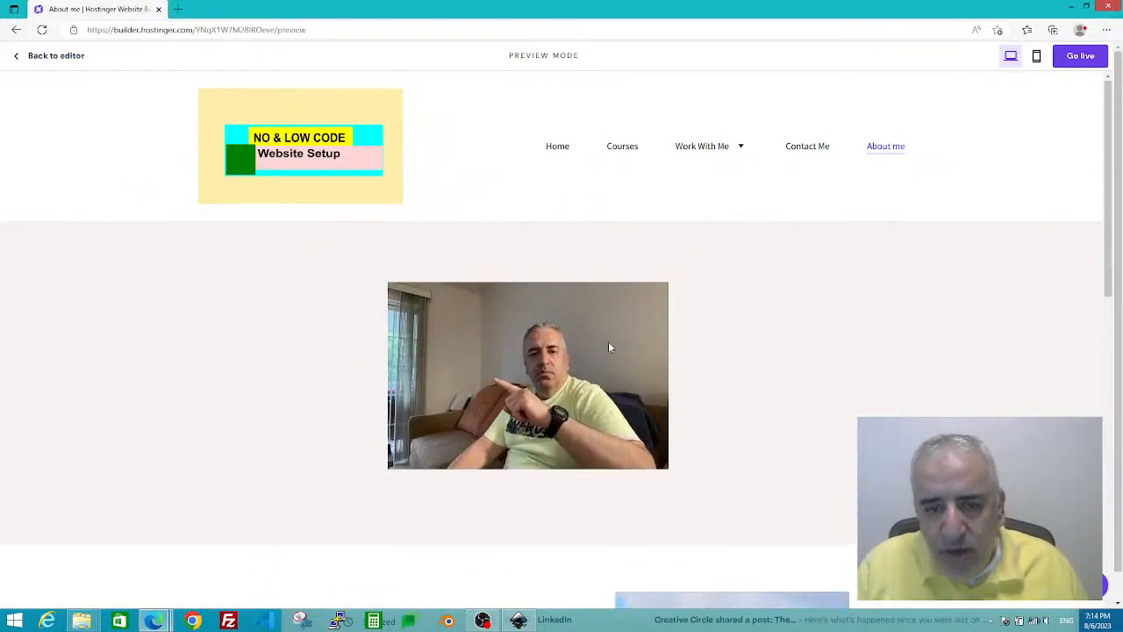
{"action": "scroll", "coordinate": [610, 347], "scroll_direction": "down", "scroll_amount": 1}
{"action": "scroll", "coordinate": [609, 348], "scroll_direction": "up", "scroll_amount": 1}
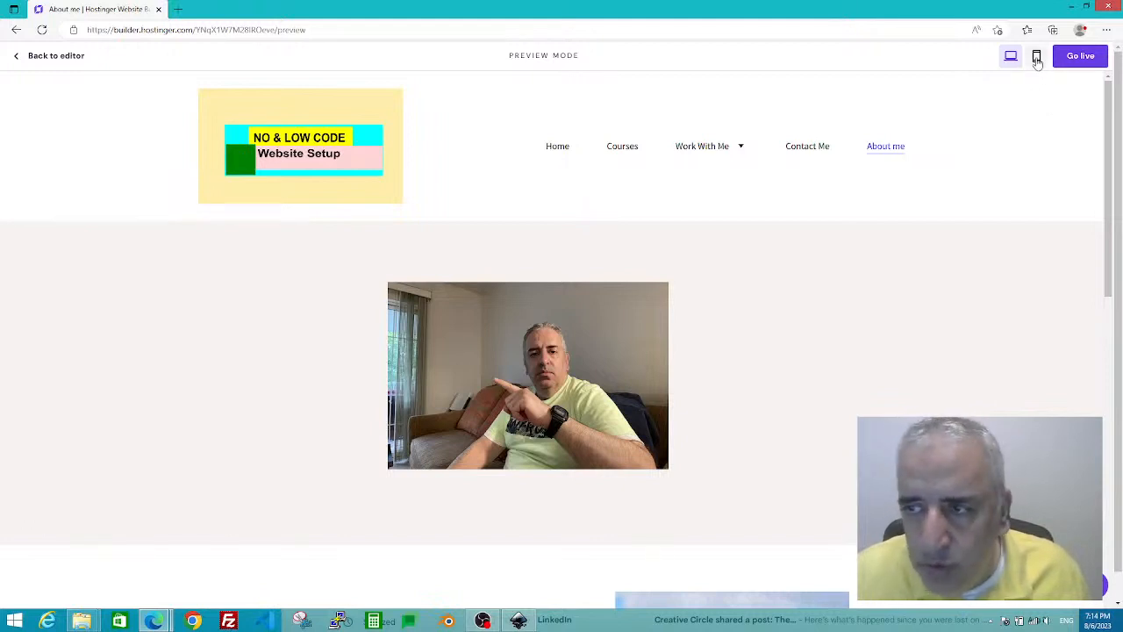
{"action": "left_click", "coordinate": [1037, 56]}
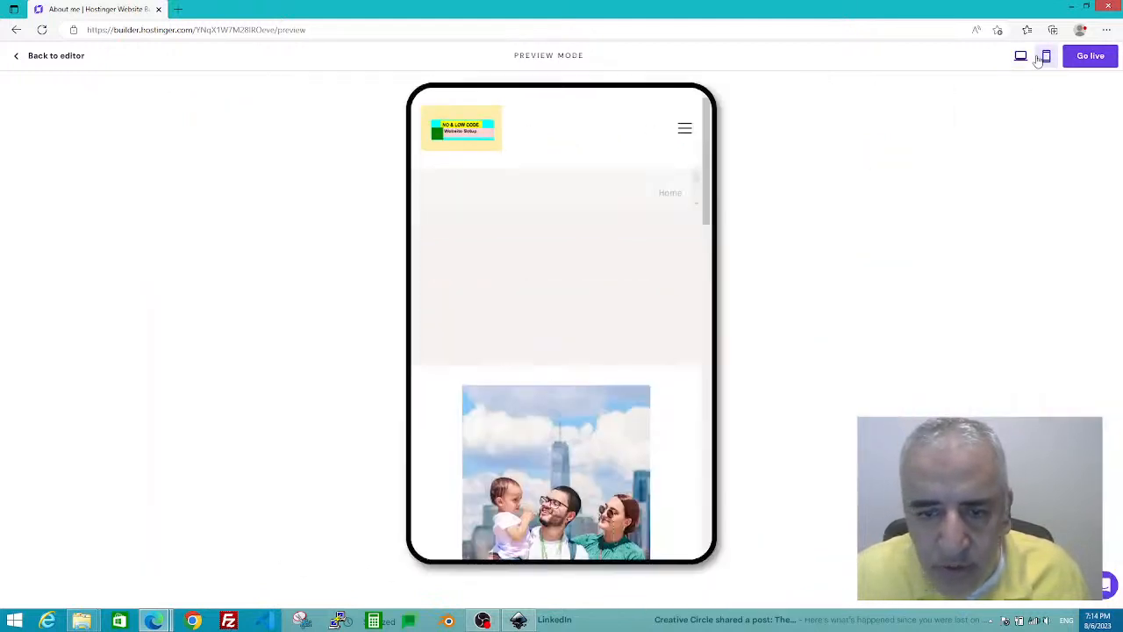
Step: Test the navigation menu in the mobile preview by opening the Home page, and then expand and collapse the menu there
{"action": "left_click_drag", "start_coordinate": [677, 147], "coordinate": [698, 120]}
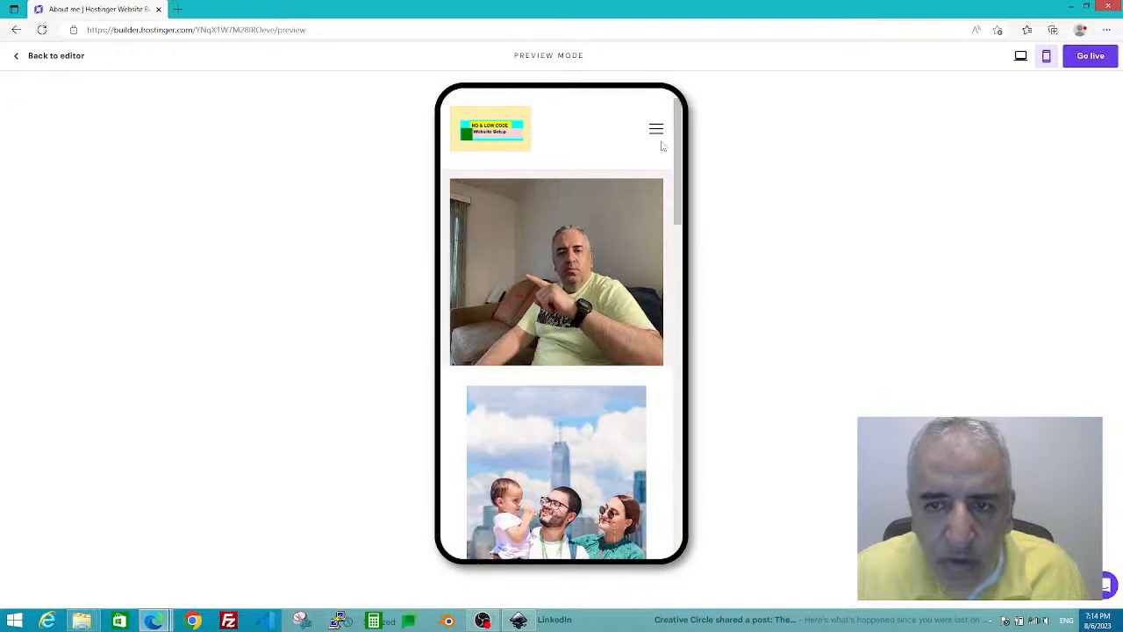
{"action": "left_click", "coordinate": [657, 130]}
{"action": "left_click", "coordinate": [656, 207]}
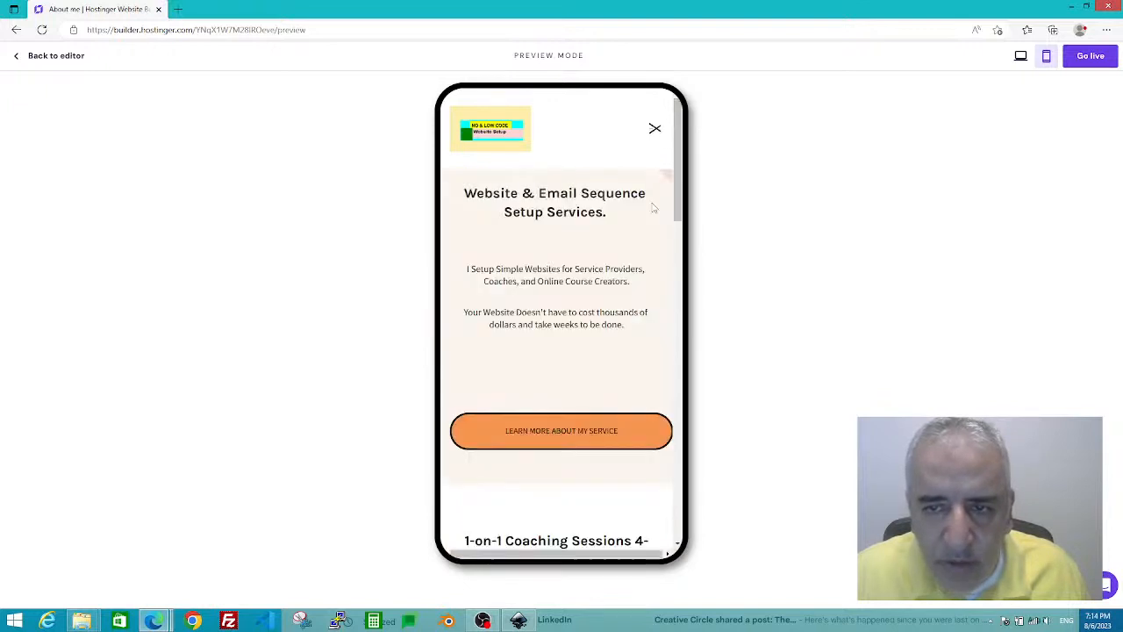
{"action": "left_click", "coordinate": [655, 132]}
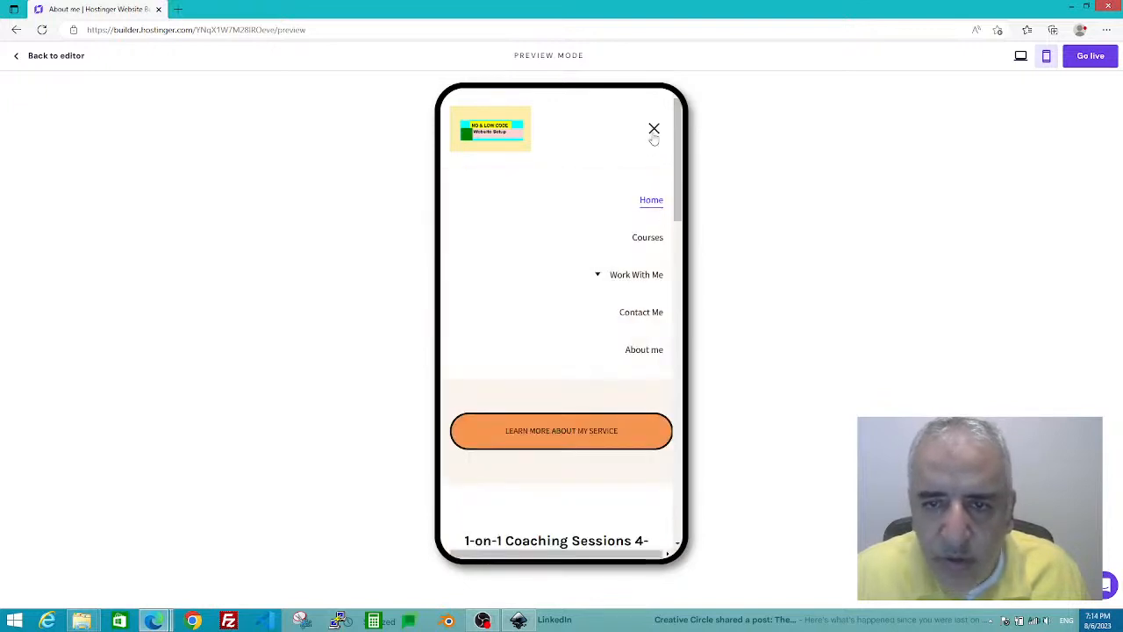
{"action": "left_click", "coordinate": [655, 132]}
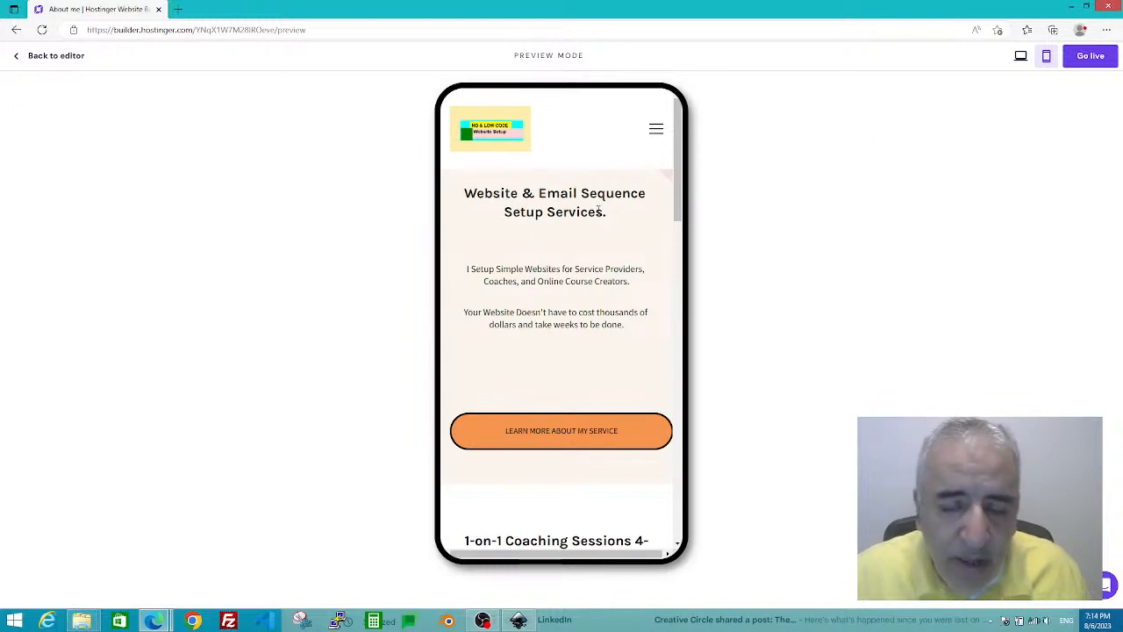
Step: Leave the preview and switch the About me page in the editor to its desktop layout
{"action": "left_click", "coordinate": [58, 61]}
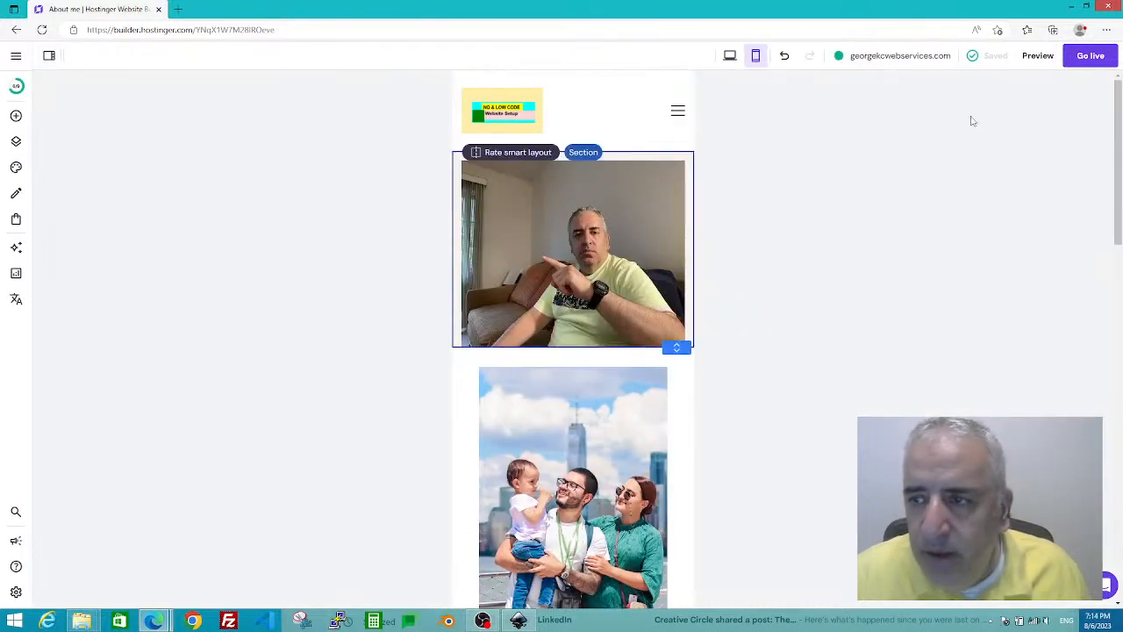
{"action": "left_click", "coordinate": [730, 57]}
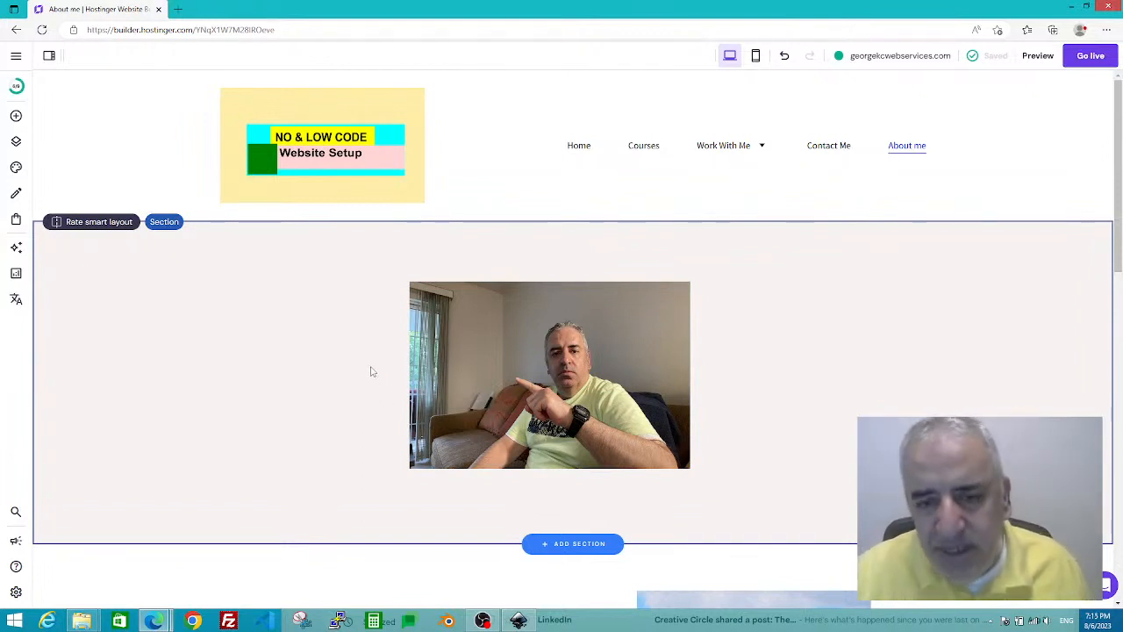
Step: Look through the full list of elements that can be added to the page, then close it by selecting the headshot section
{"action": "left_click", "coordinate": [16, 117]}
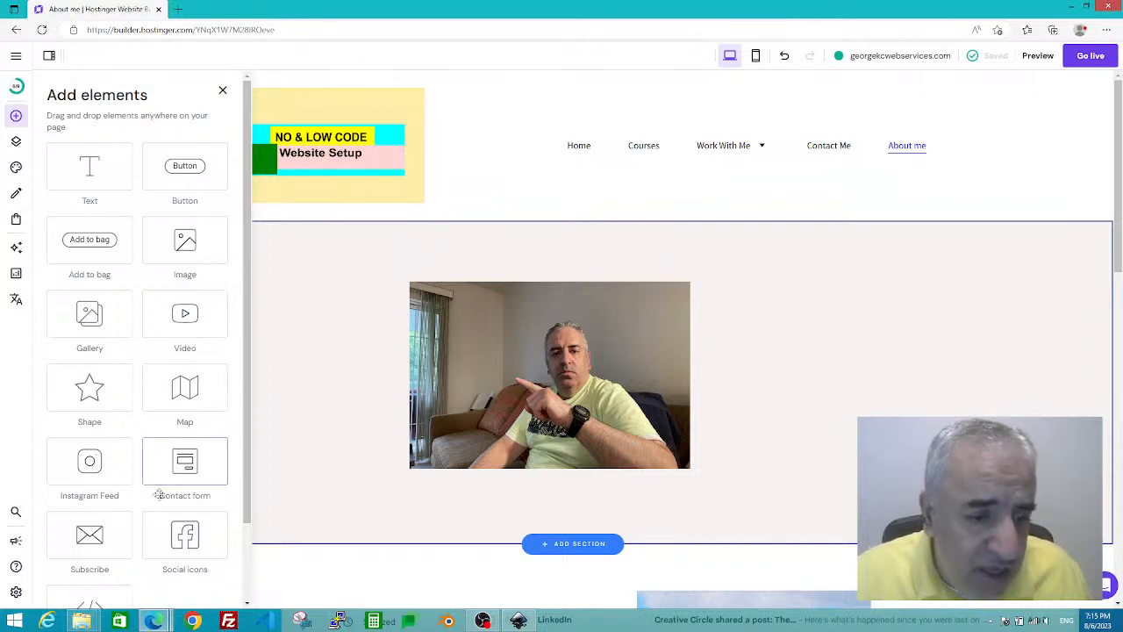
{"action": "scroll", "coordinate": [207, 527], "scroll_direction": "down", "scroll_amount": 2}
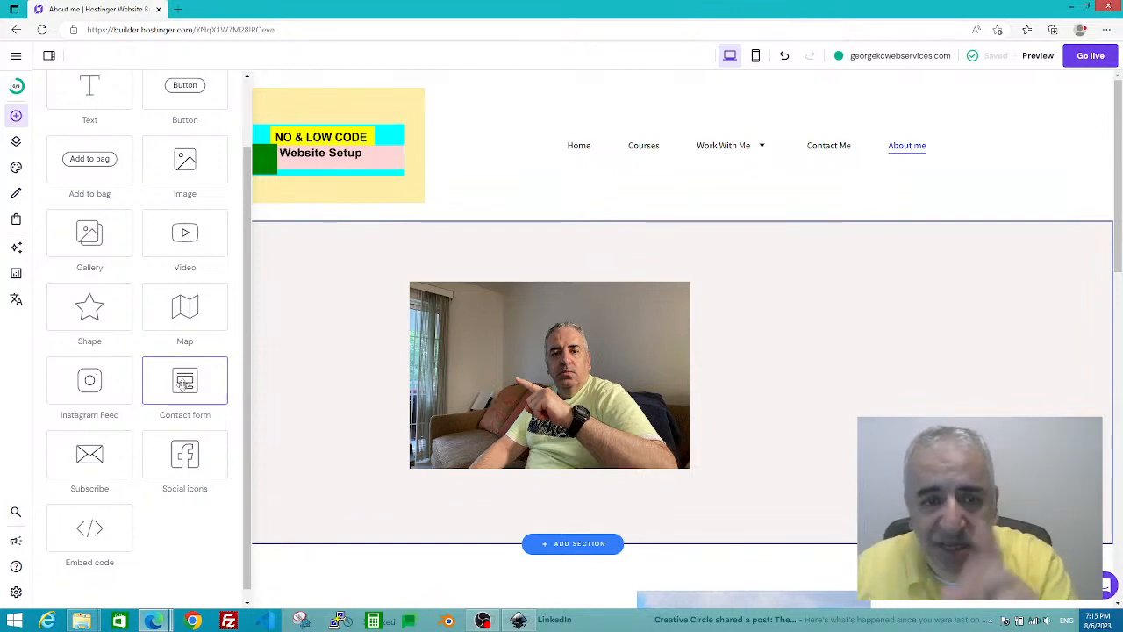
{"action": "left_click", "coordinate": [334, 283]}
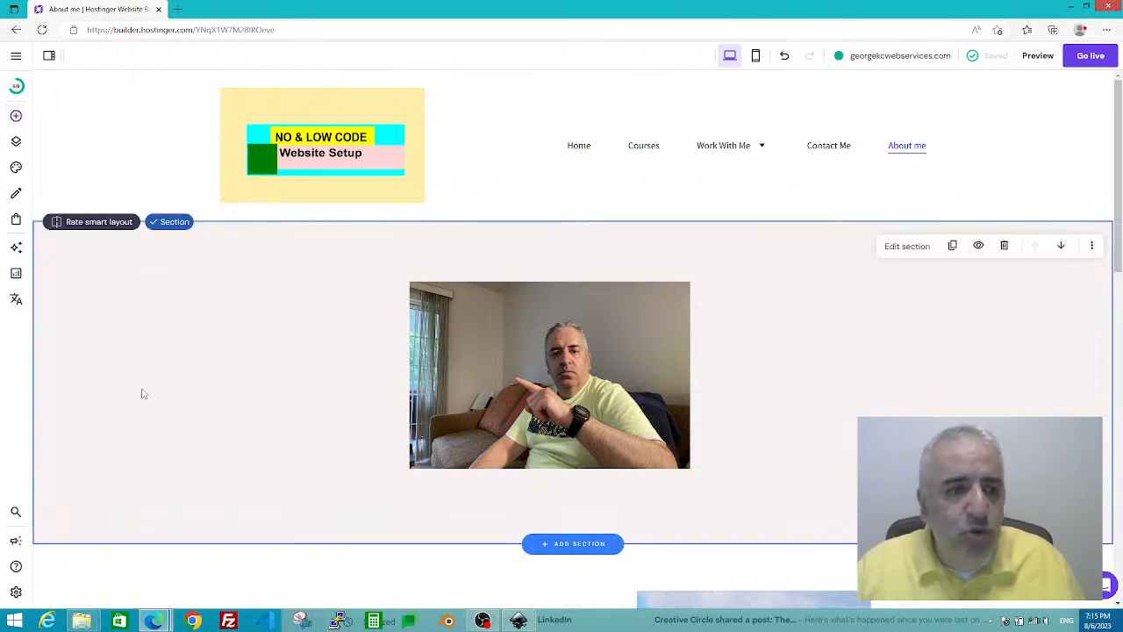